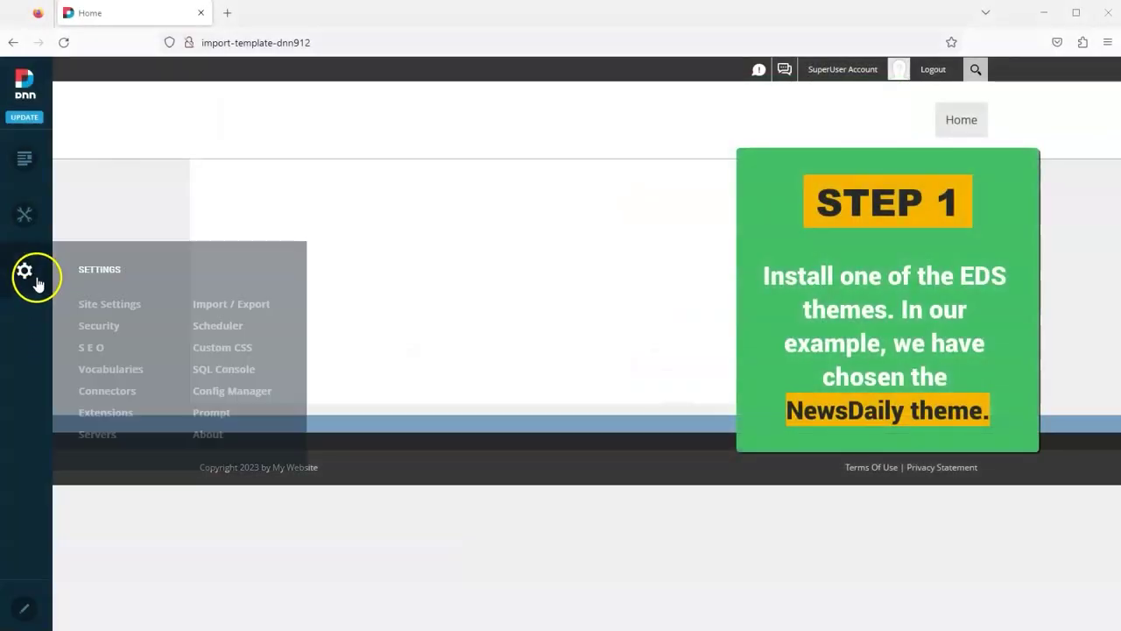
- Upload the EasyDNNsolutions.com_NewsDaily_1.0.0_Install zip from Themes/NewsDaily/Install files as a new extension
click(106, 412)
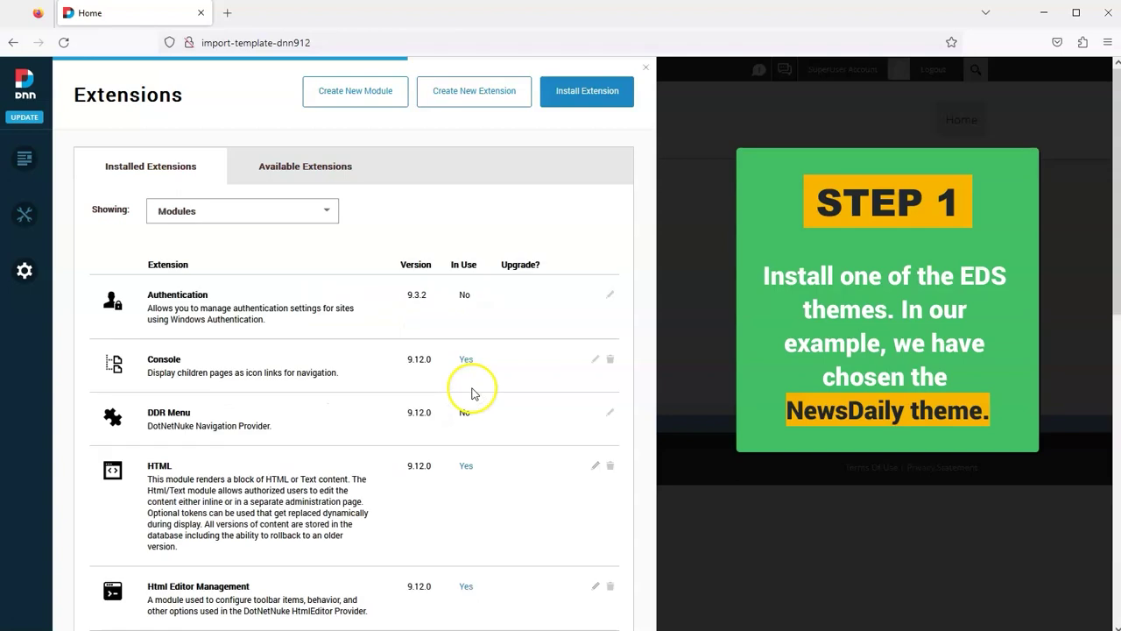
click(587, 94)
click(301, 283)
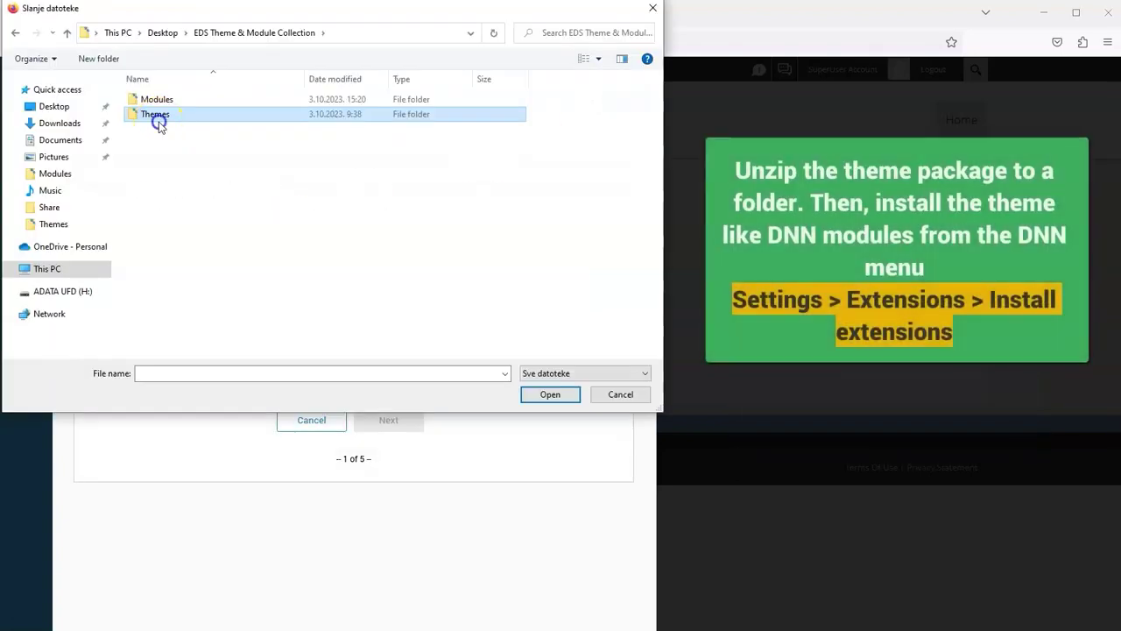
double_click(157, 118)
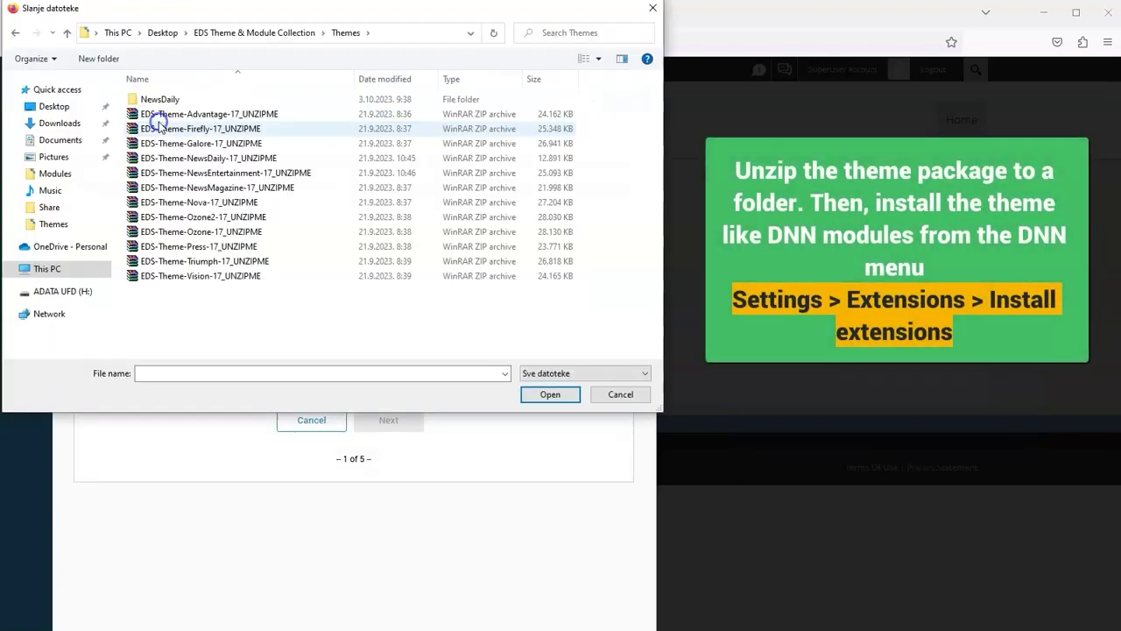
double_click(203, 104)
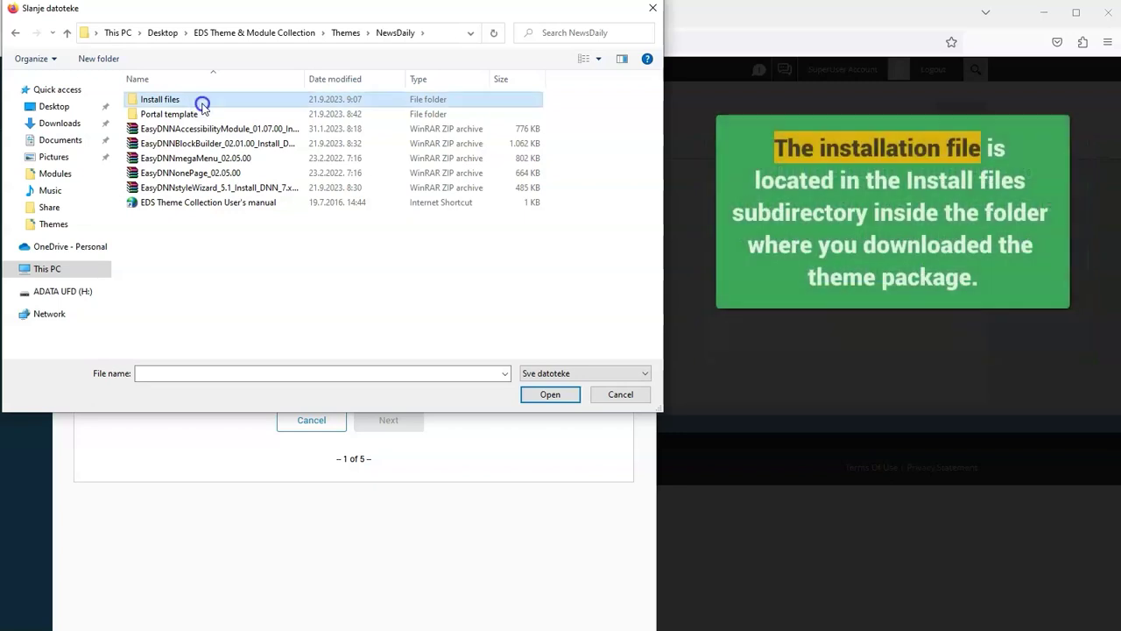
double_click(203, 104)
click(252, 103)
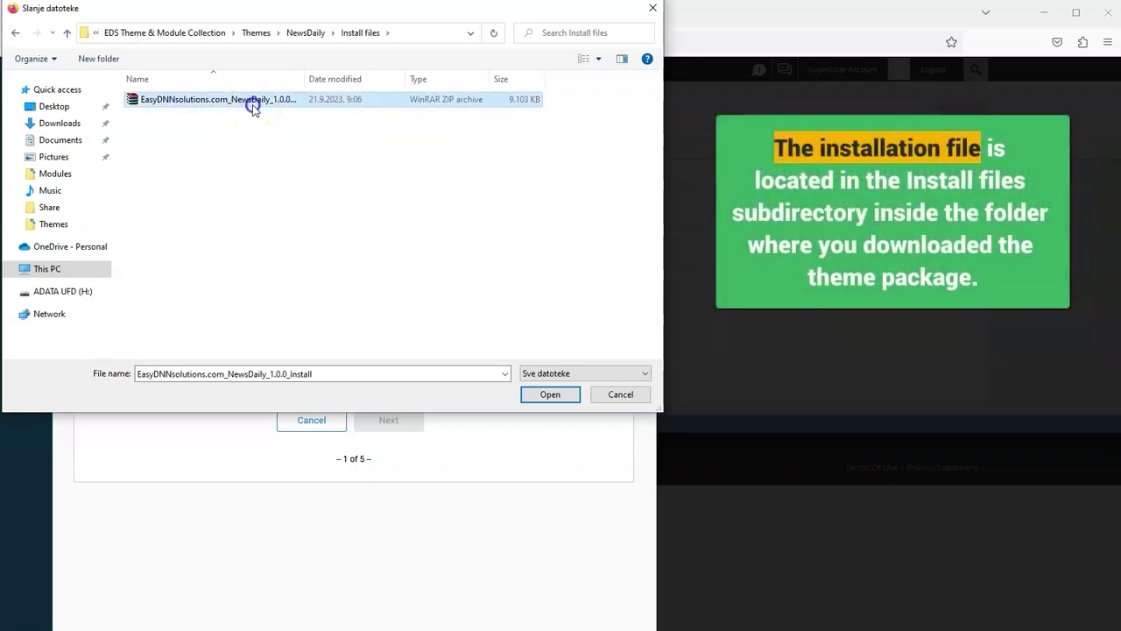
double_click(253, 104)
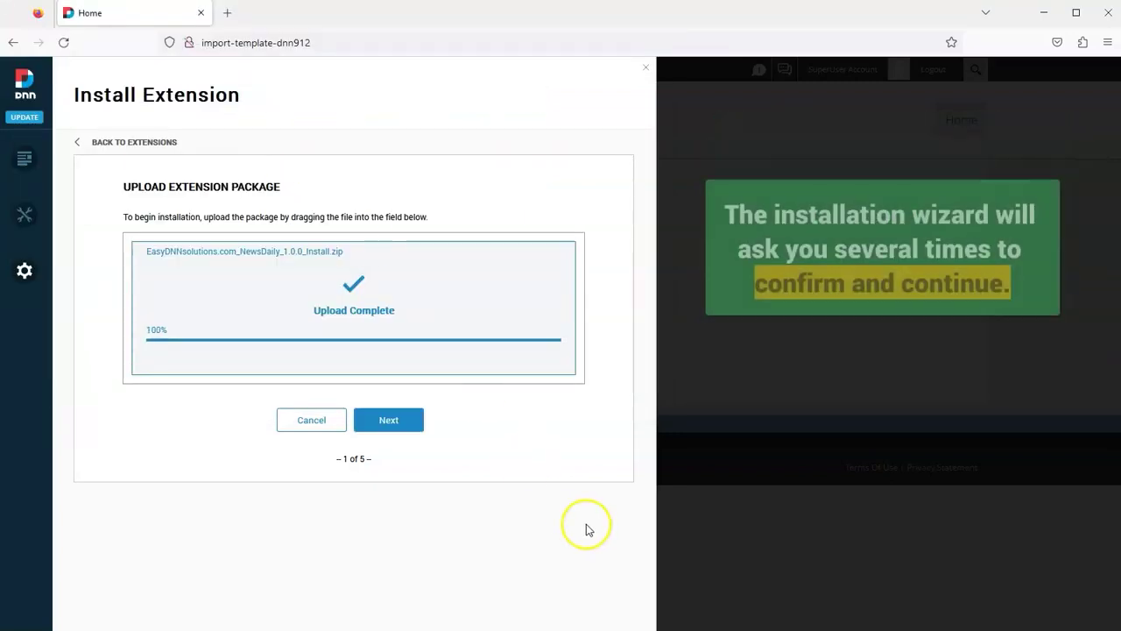
- Step through package info and release notes, accept the license, and install the NewsDaily theme
click(403, 422)
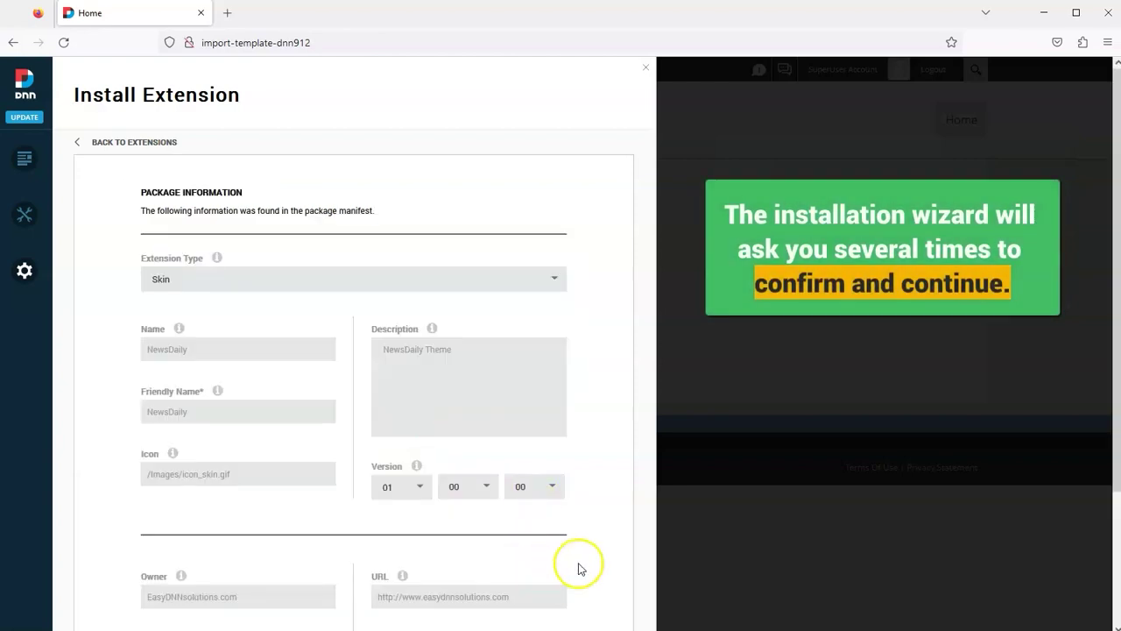
scroll(578, 570, down, 3)
click(395, 557)
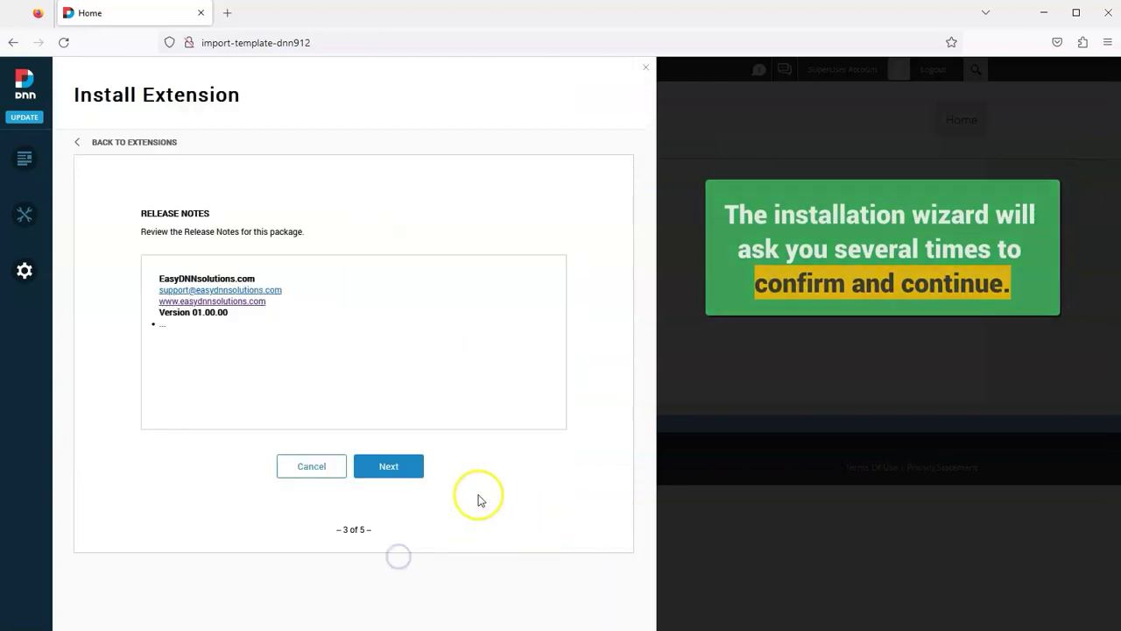
click(418, 471)
click(384, 471)
click(389, 504)
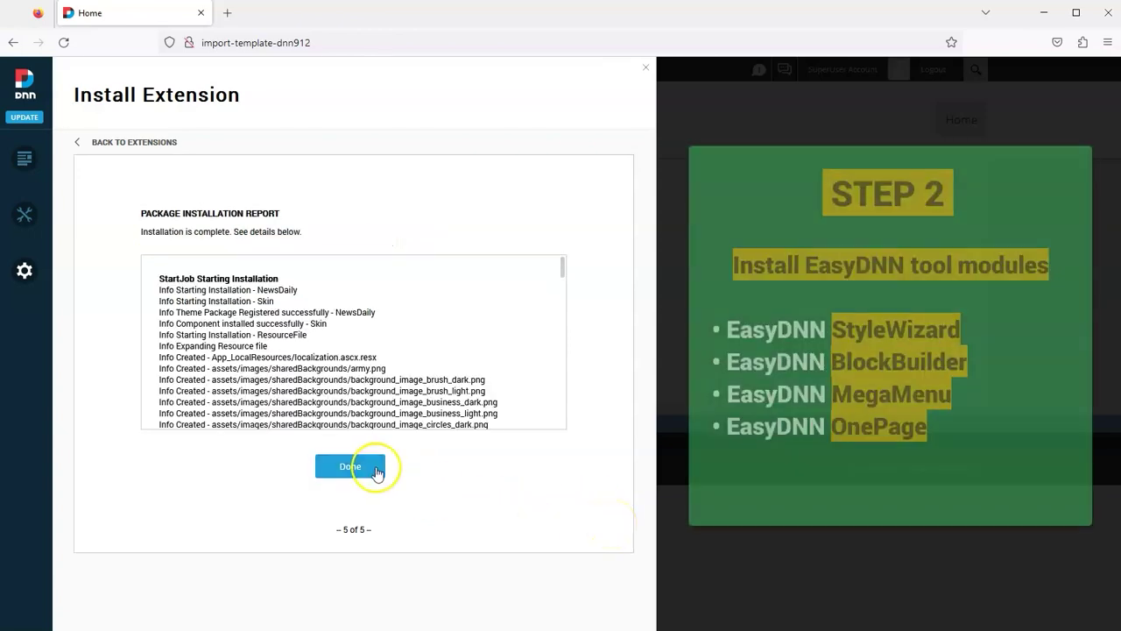
- Install the EasyDNNBlockBuilder zip from the NewsDaily folder, accepting its license
click(365, 465)
click(579, 93)
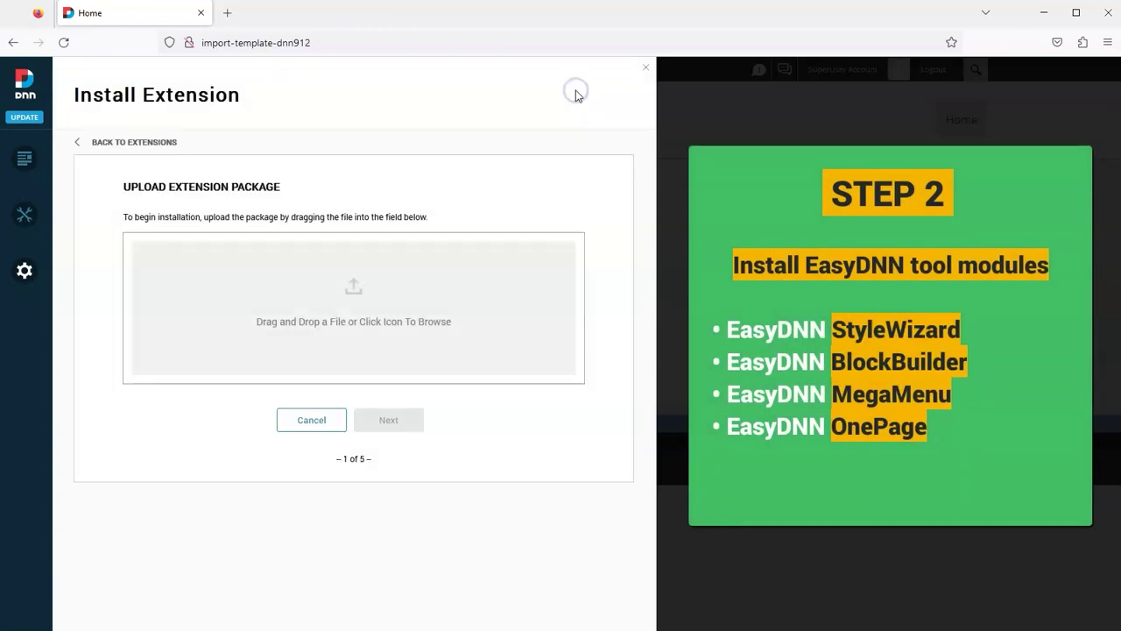
click(356, 294)
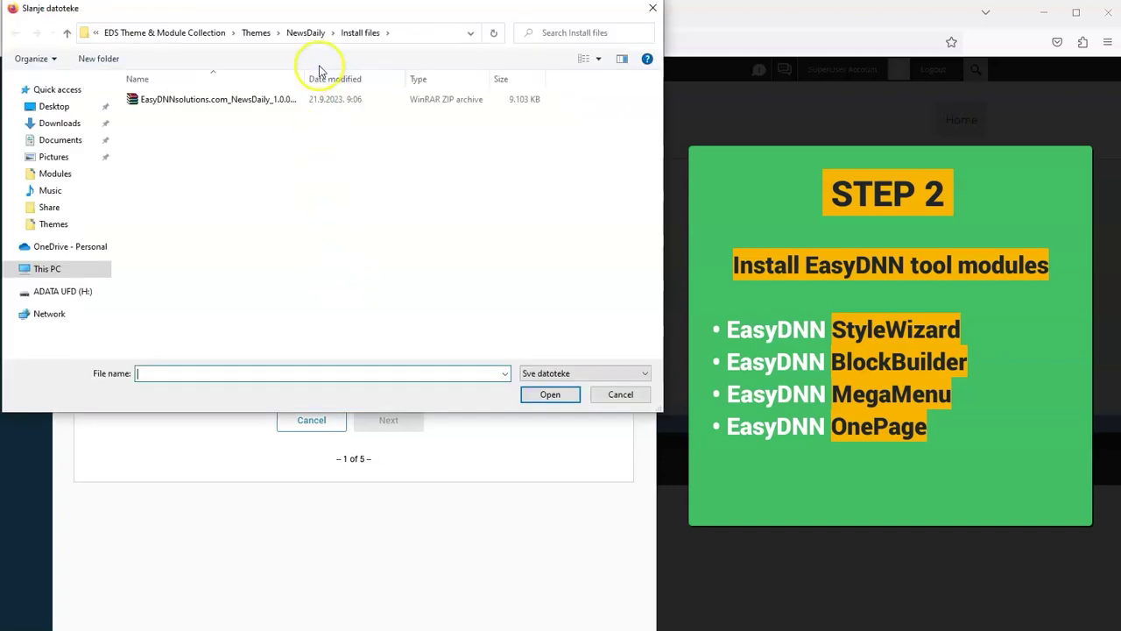
click(307, 34)
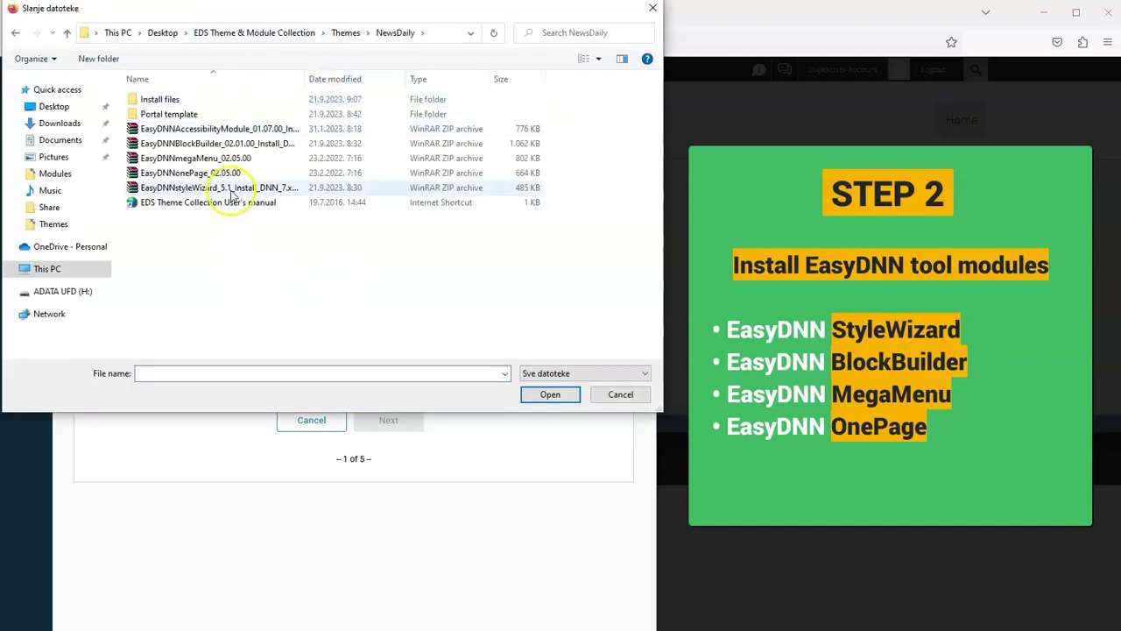
double_click(216, 148)
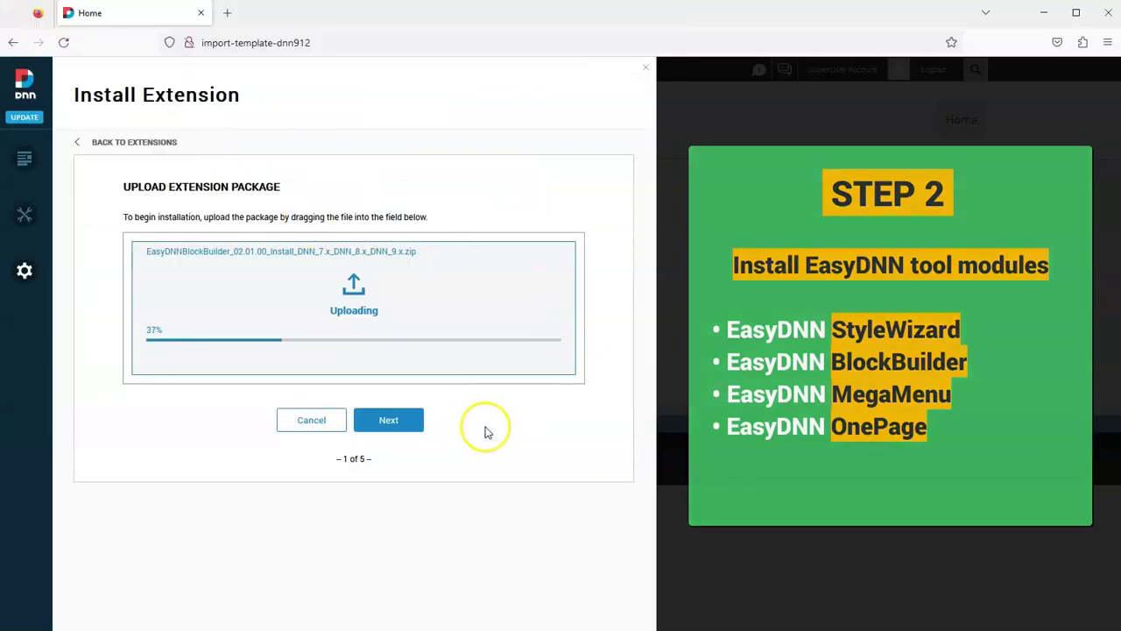
click(391, 426)
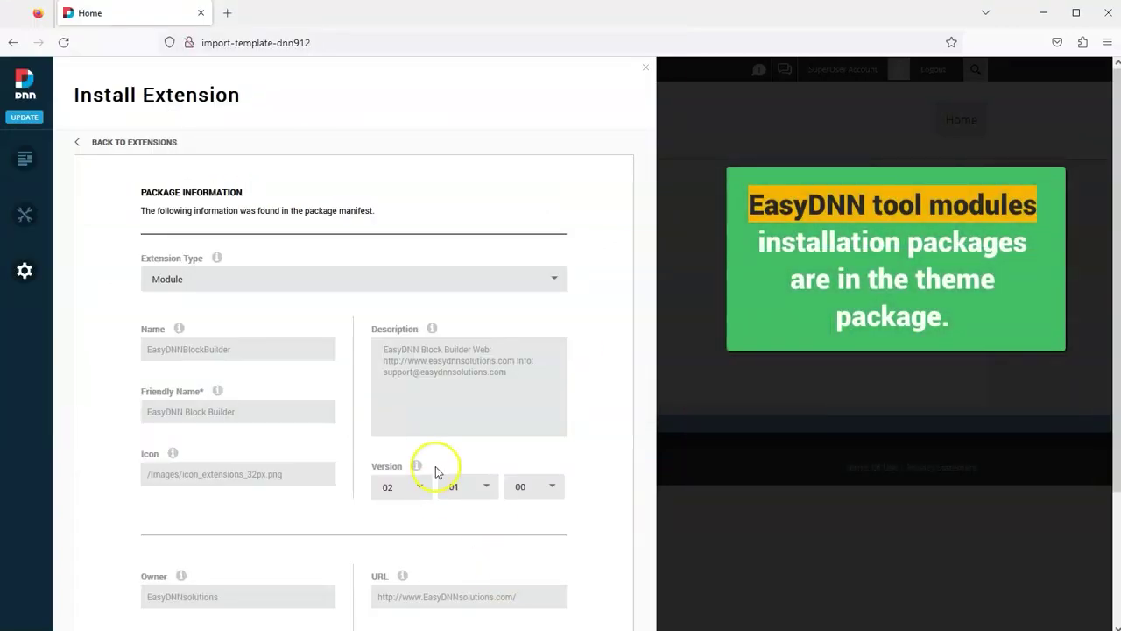
scroll(437, 472, down, 2)
click(416, 561)
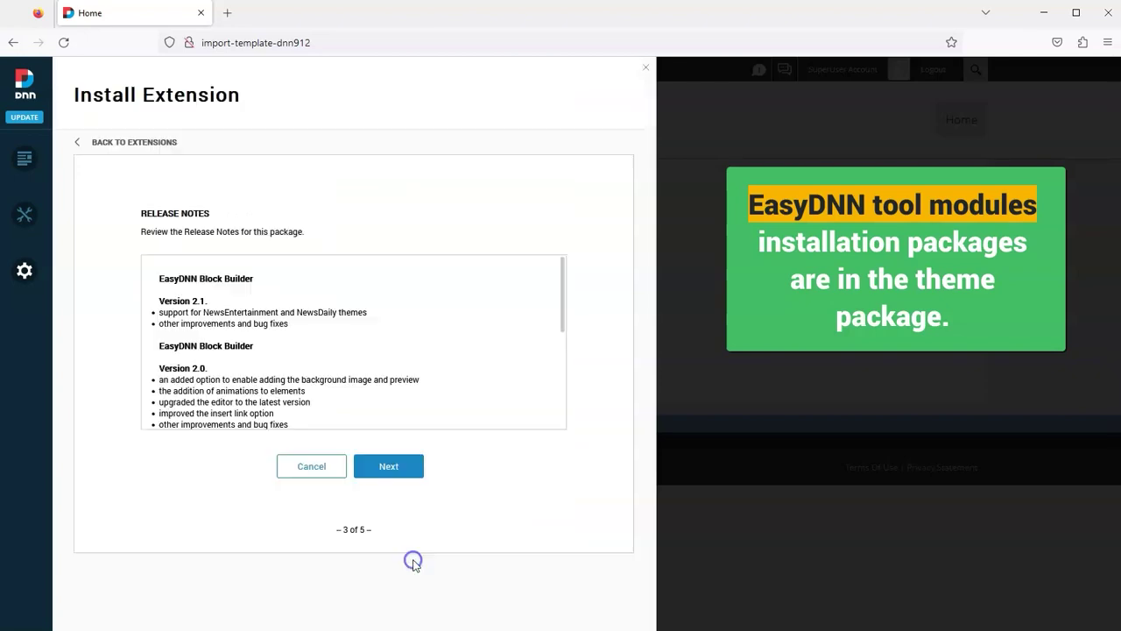
click(397, 467)
click(381, 473)
click(407, 507)
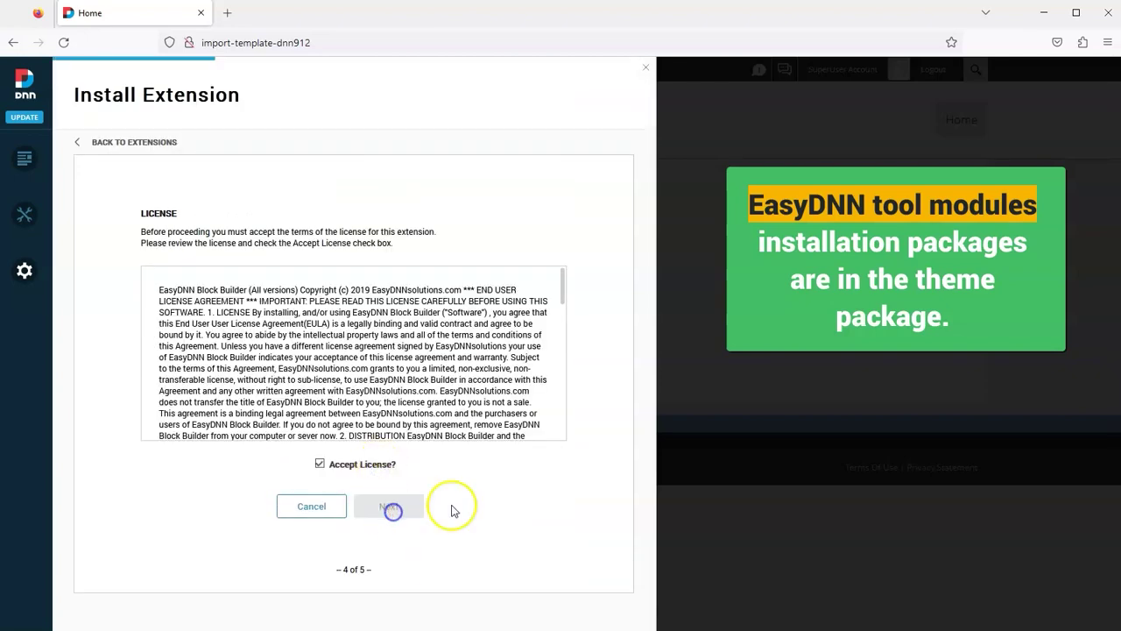
click(370, 471)
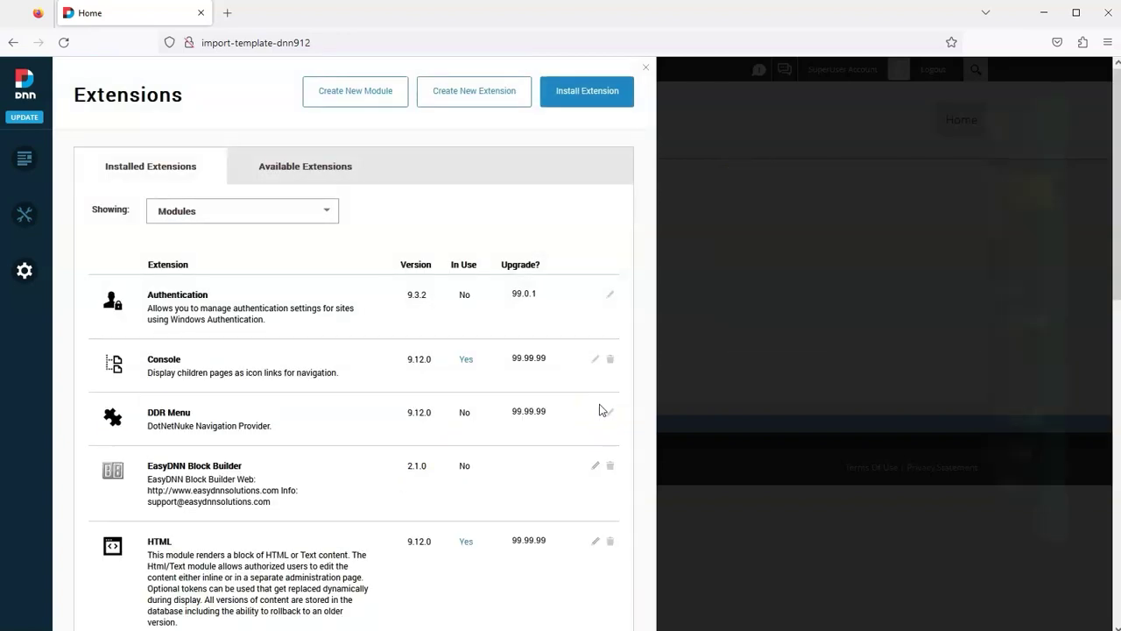
- Install the EasyDNNmegaMenu_02.05.00 package, accepting its license, and return to the extensions list
click(609, 103)
click(350, 290)
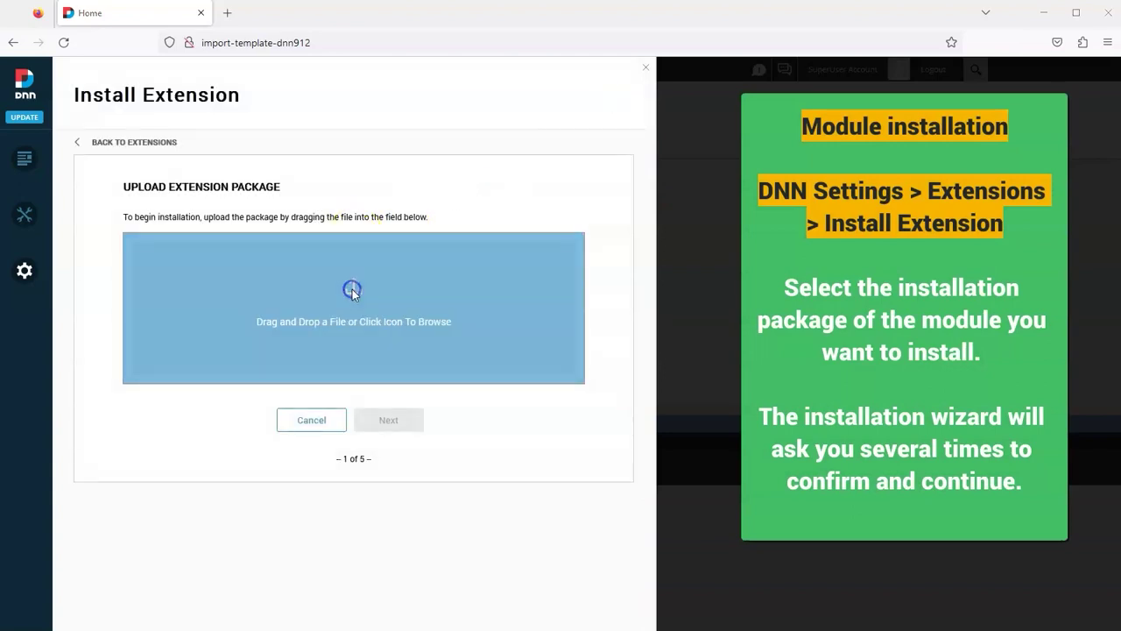
double_click(210, 158)
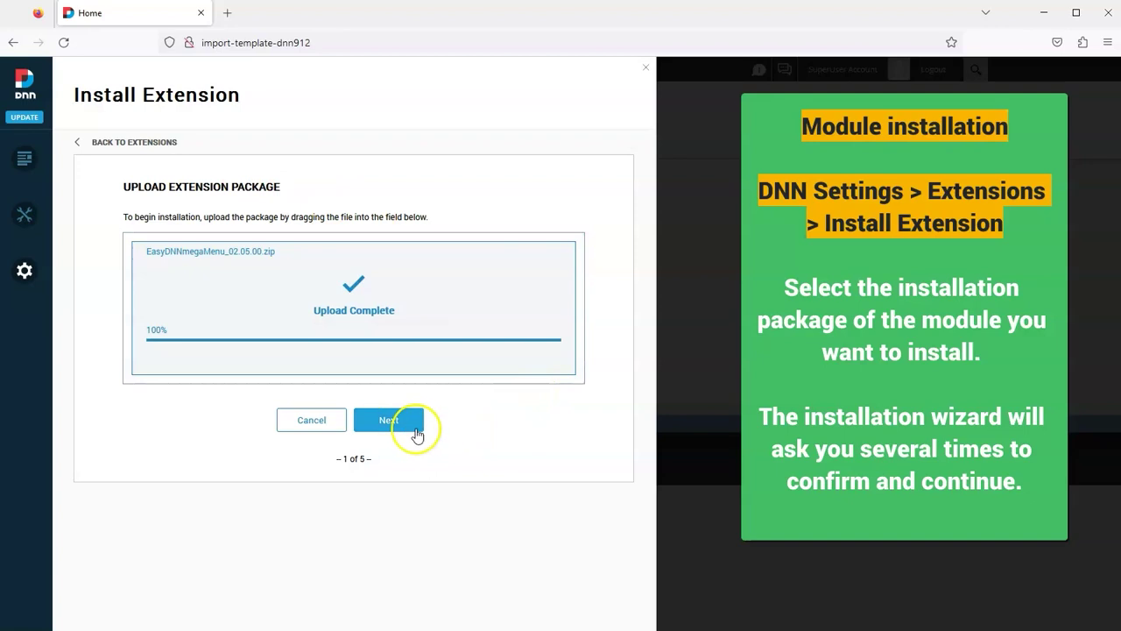
click(407, 425)
scroll(445, 524, down, 3)
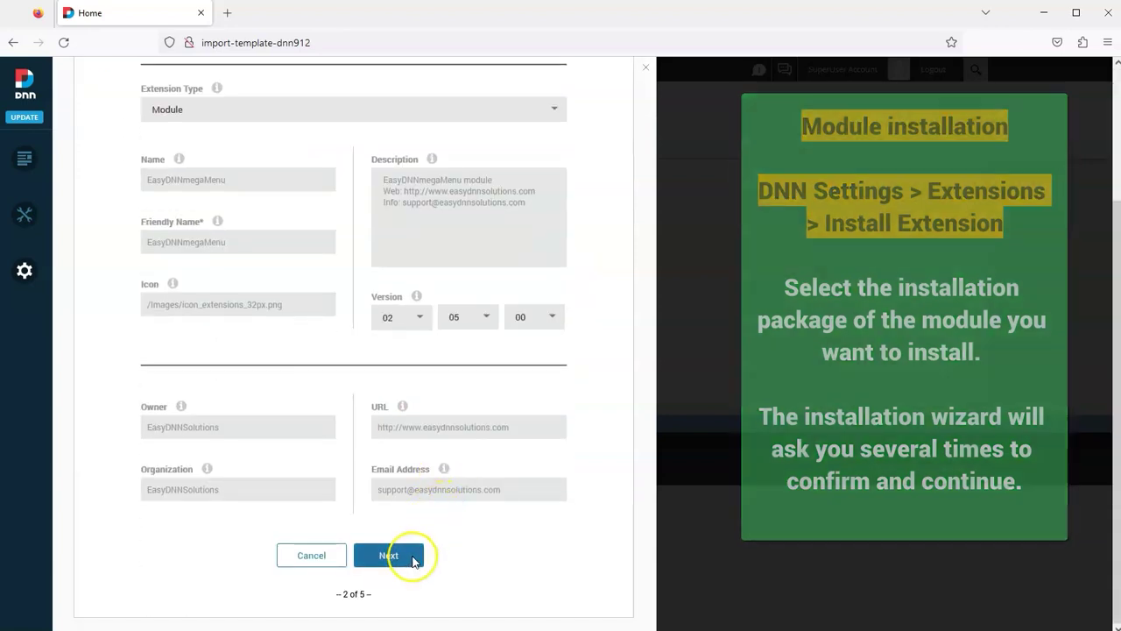
click(409, 556)
click(398, 473)
click(370, 464)
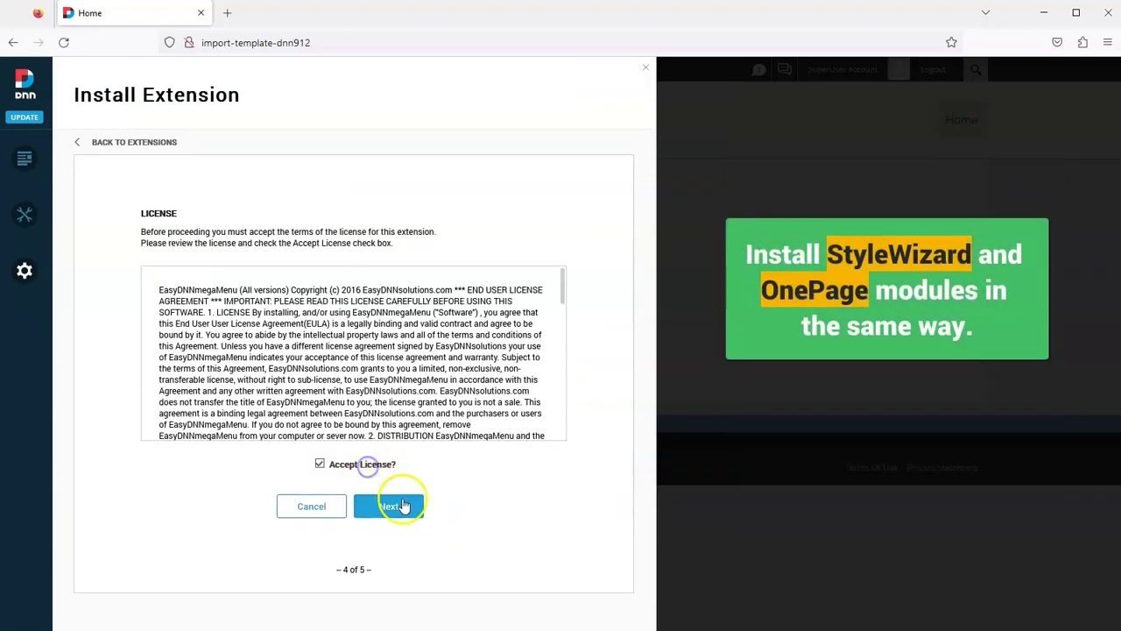
click(401, 505)
click(347, 468)
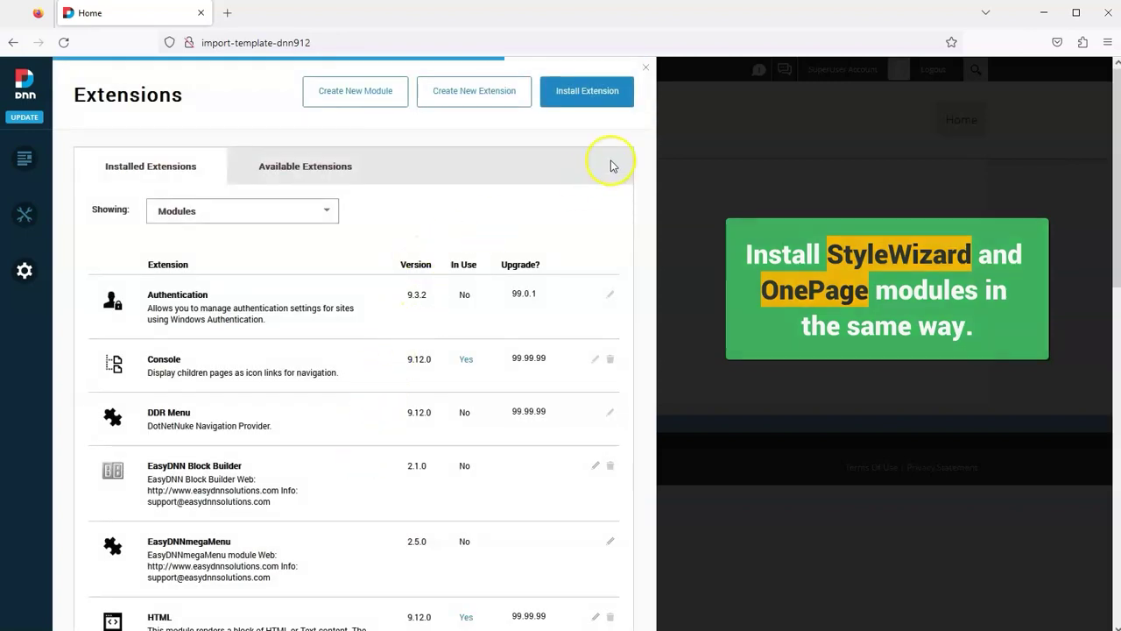
- Upload the EasyDNNnews_11.09.00 install zip from Modules/EasyDNNnews_11.9_Install_UNZIPME
click(606, 92)
click(352, 301)
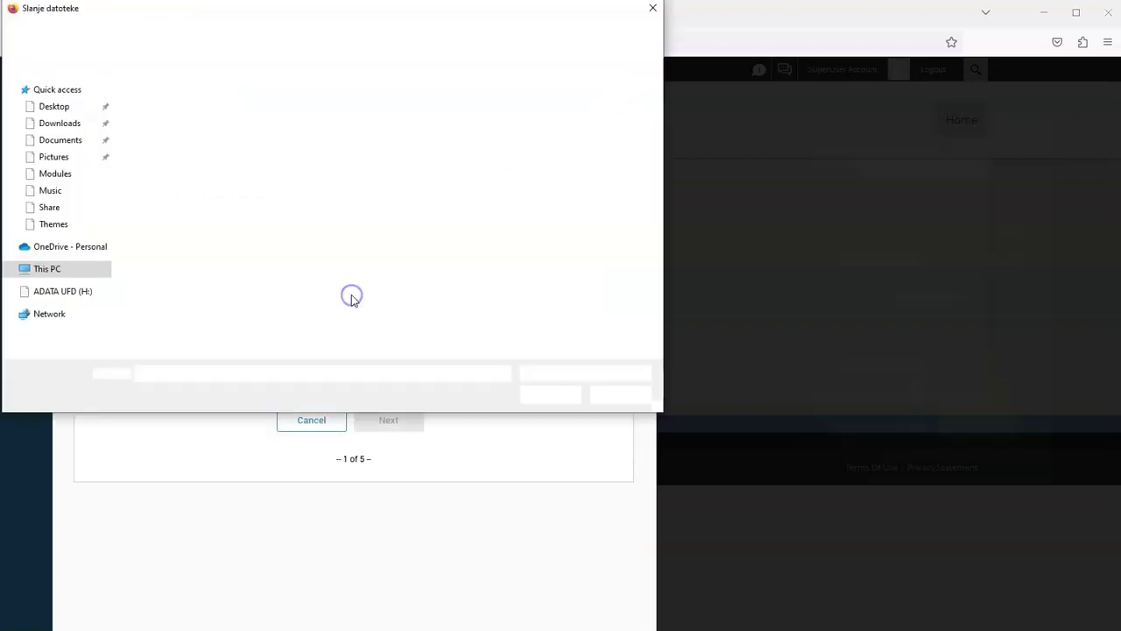
click(346, 35)
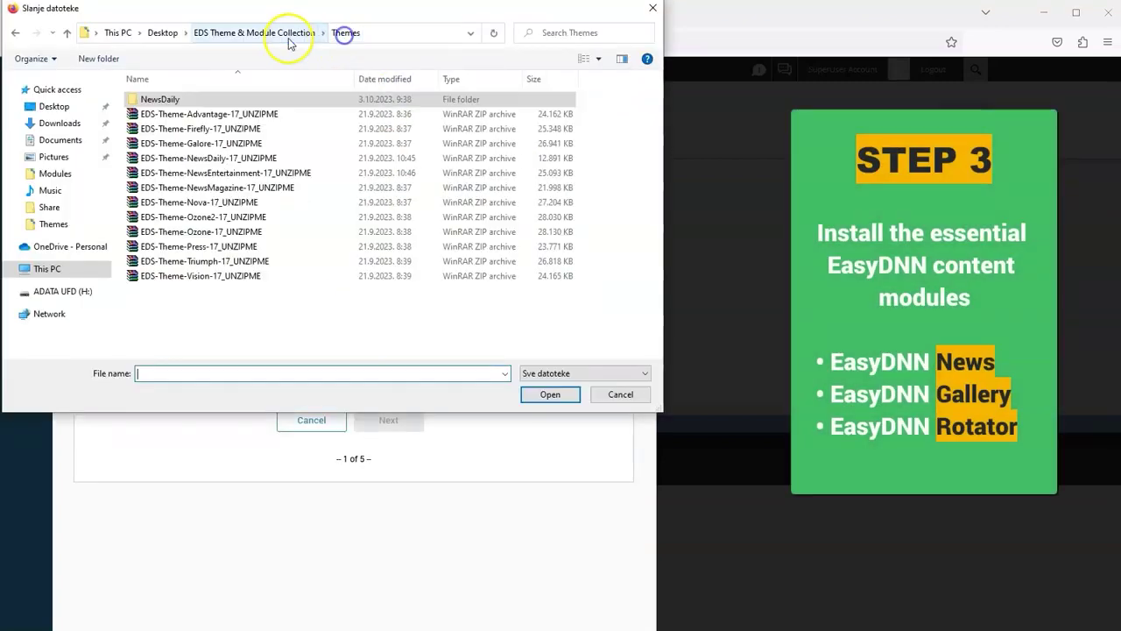
click(286, 35)
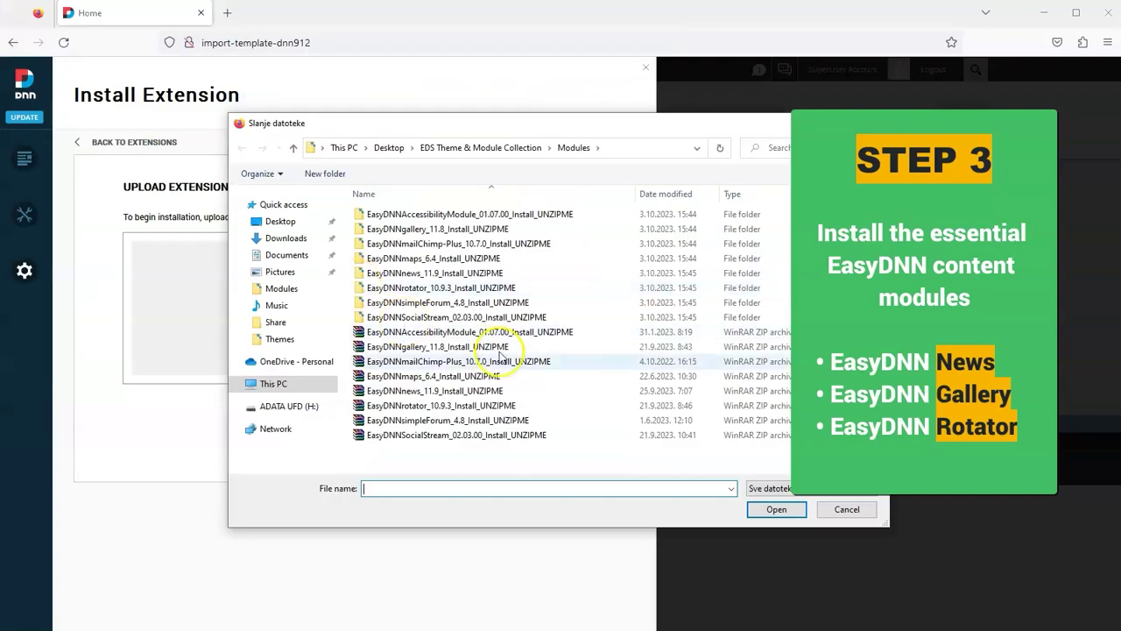
click(445, 274)
double_click(445, 276)
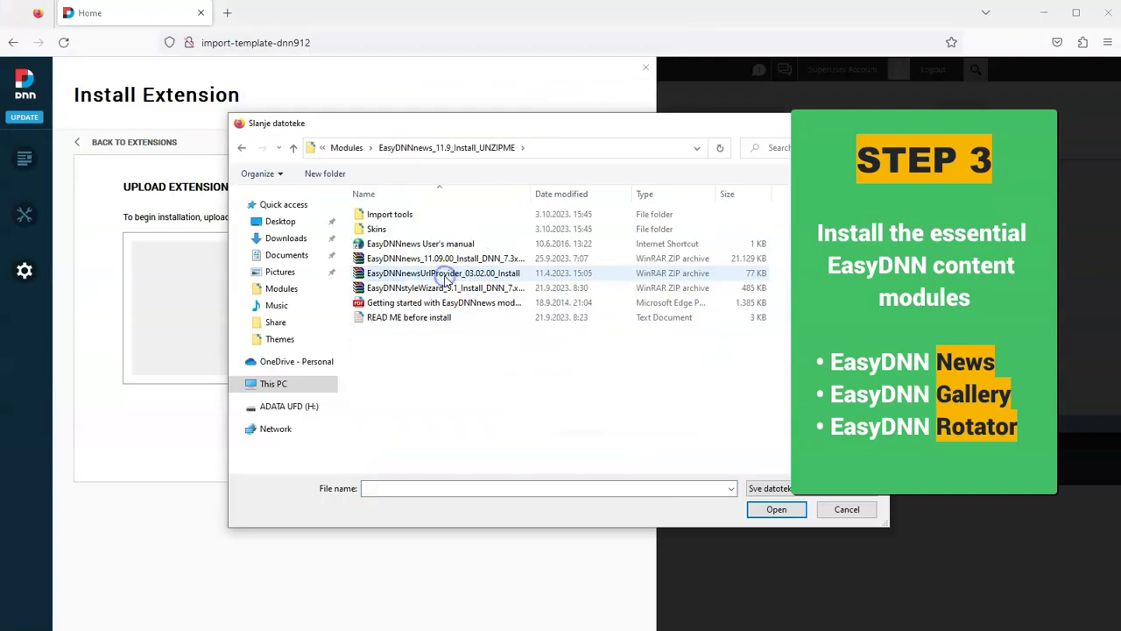
drag(529, 193, 681, 203)
double_click(454, 259)
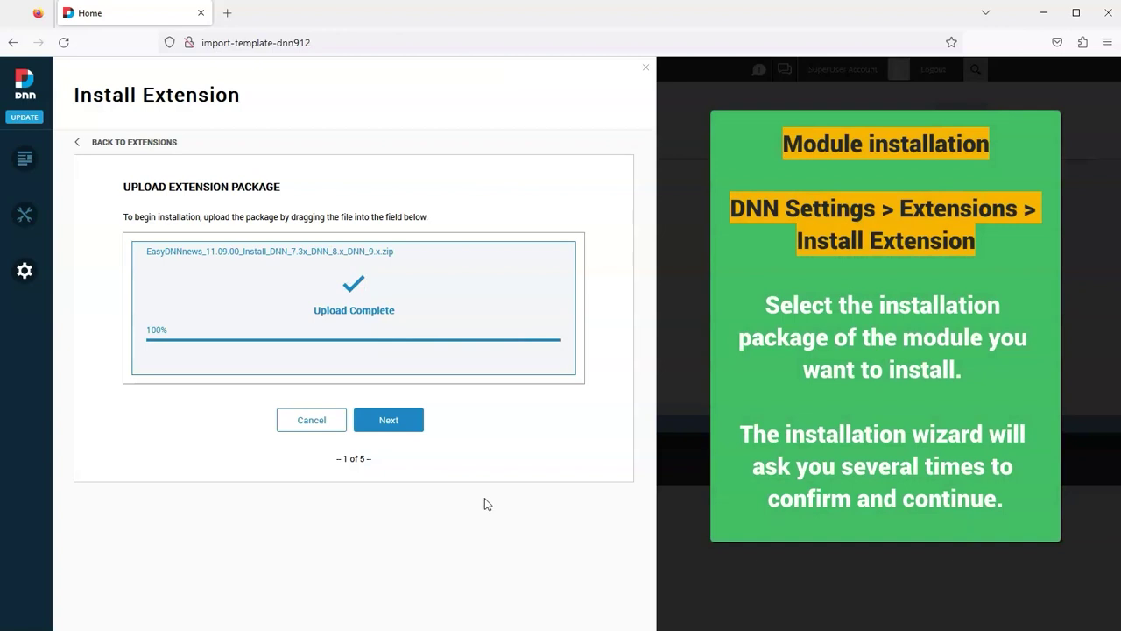
- Step through the wizard, accept the EasyDNNnews license, install it and close the report
click(406, 424)
scroll(425, 578, down, 2)
click(390, 555)
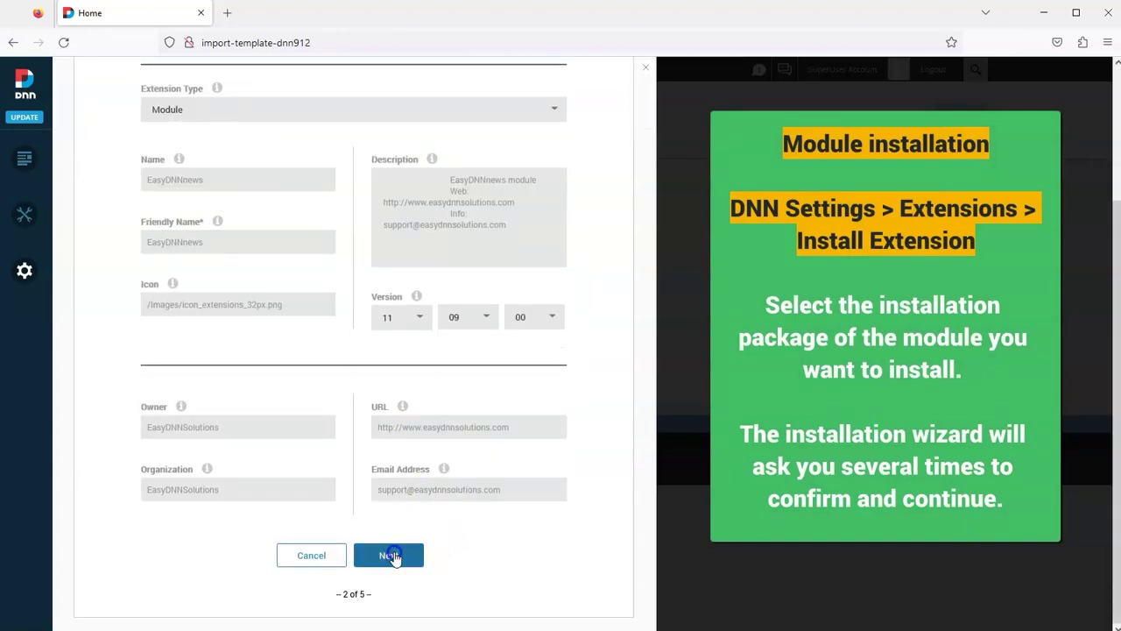
click(394, 464)
click(374, 466)
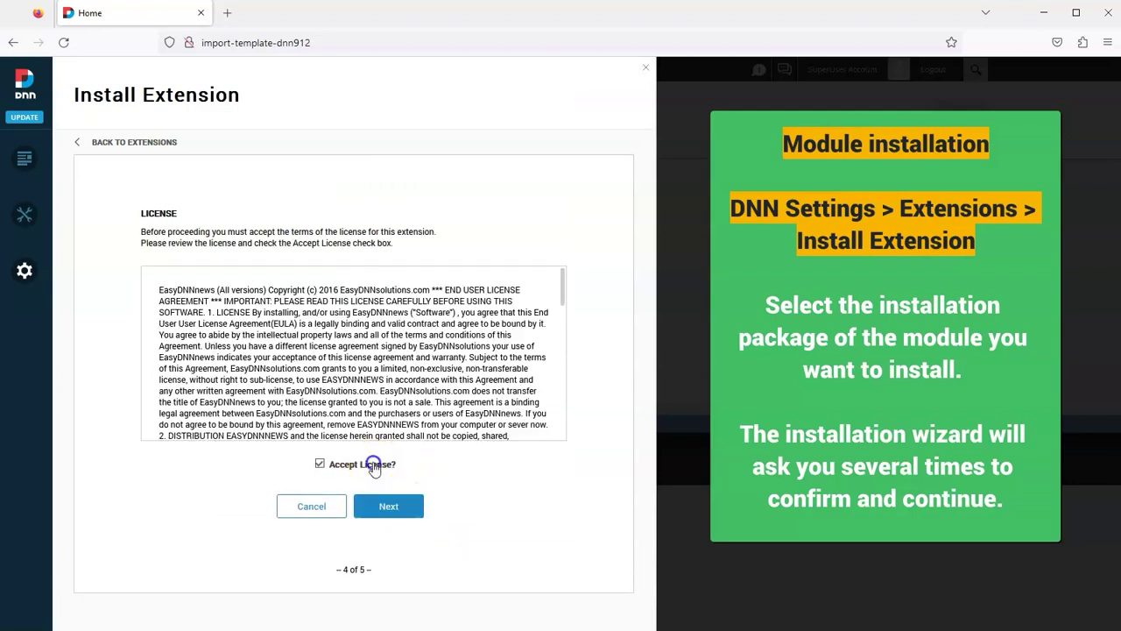
click(392, 507)
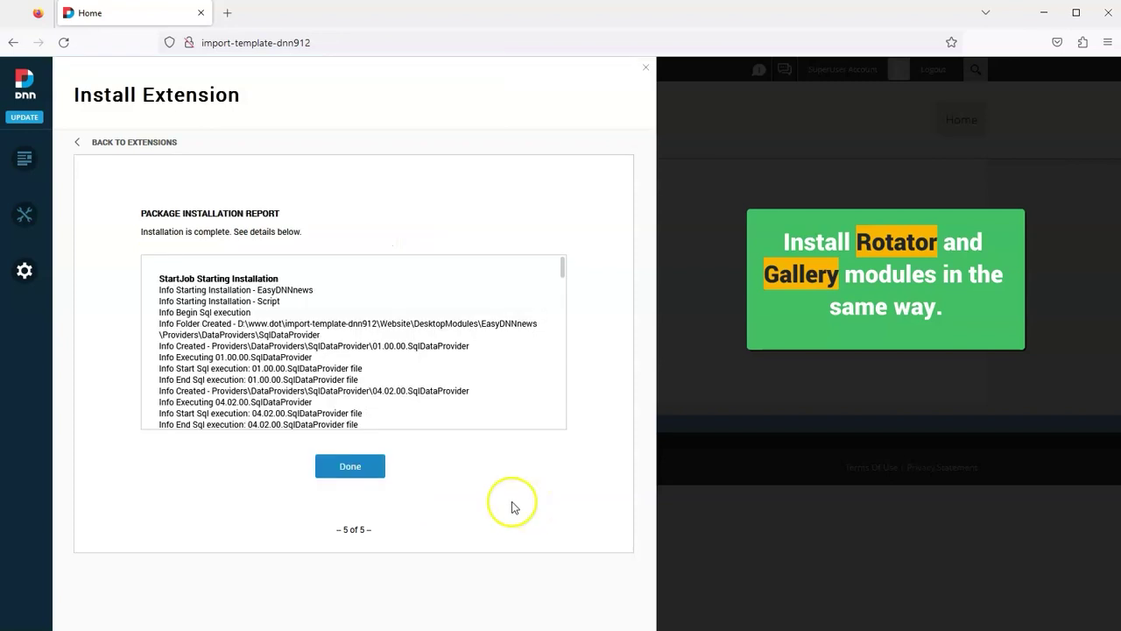
click(364, 469)
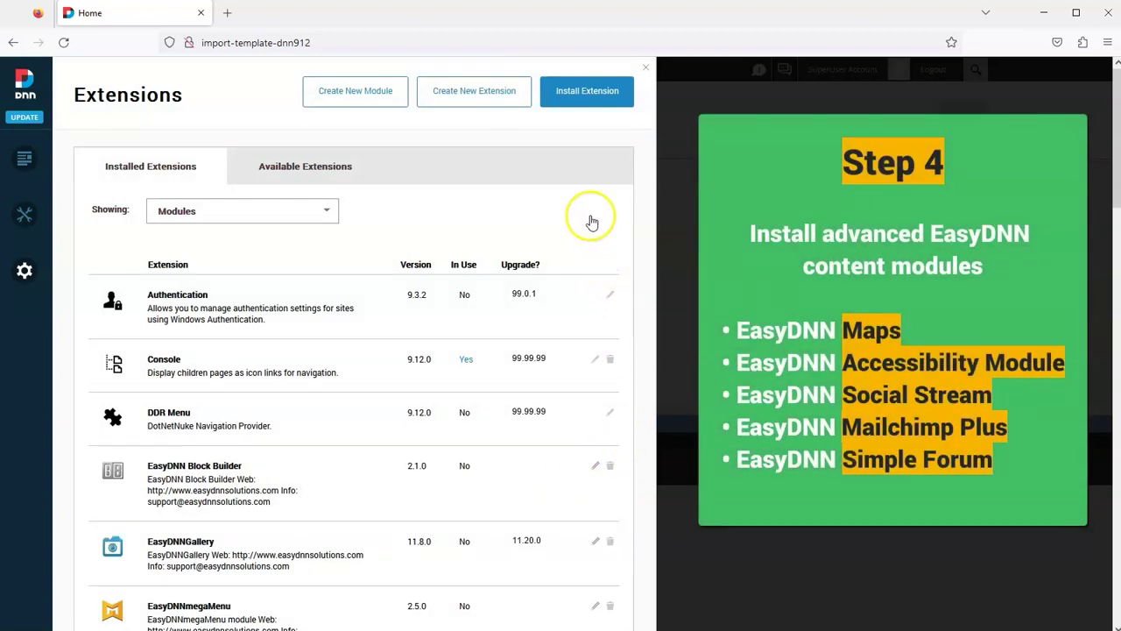
- Upload the EasyDNNAccessibilityModule zip from its install folder under Modules
click(587, 91)
click(353, 293)
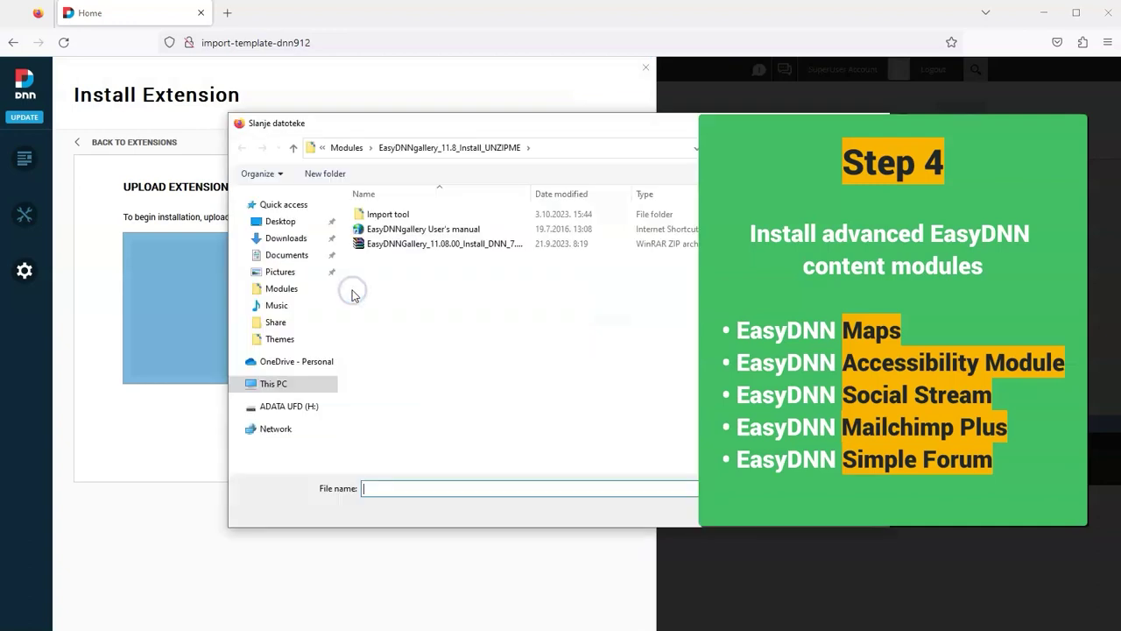
click(348, 147)
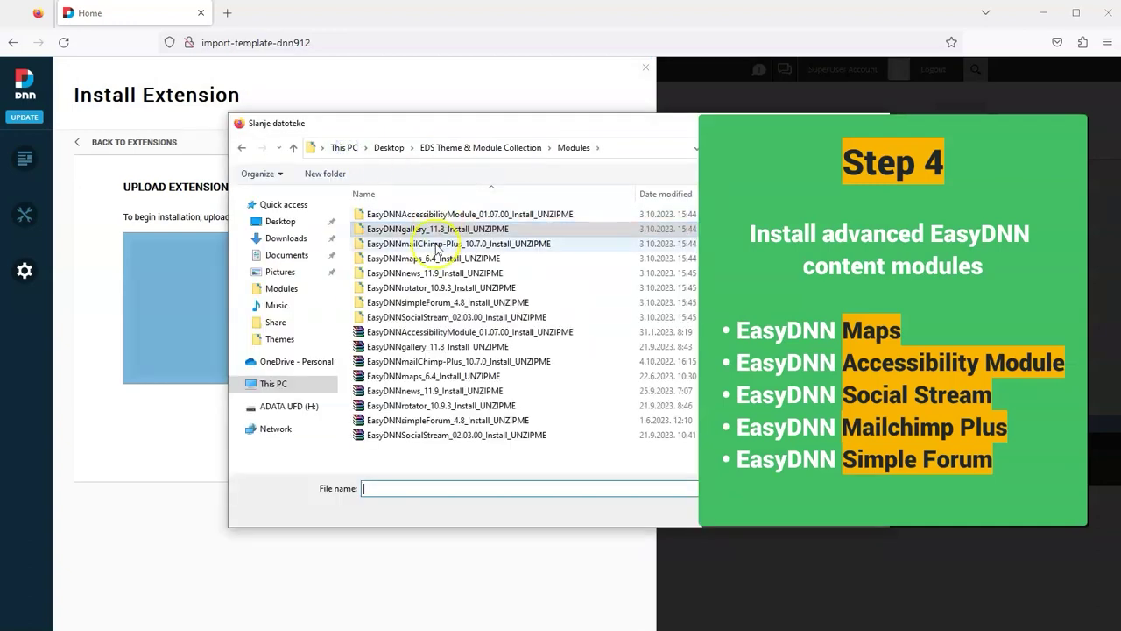
double_click(444, 214)
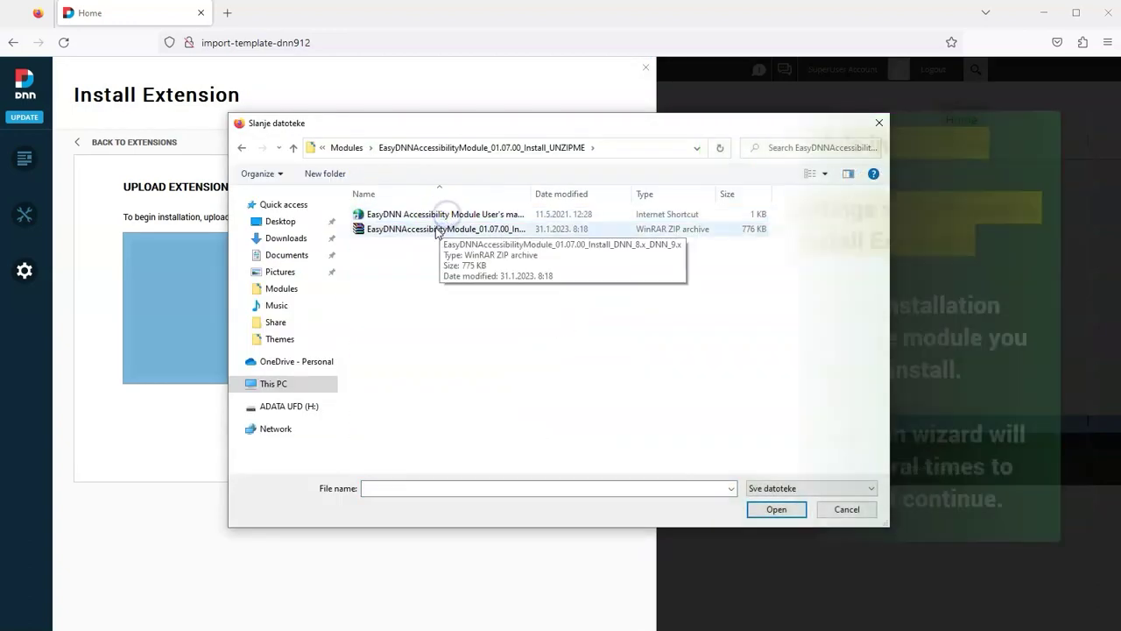
double_click(445, 230)
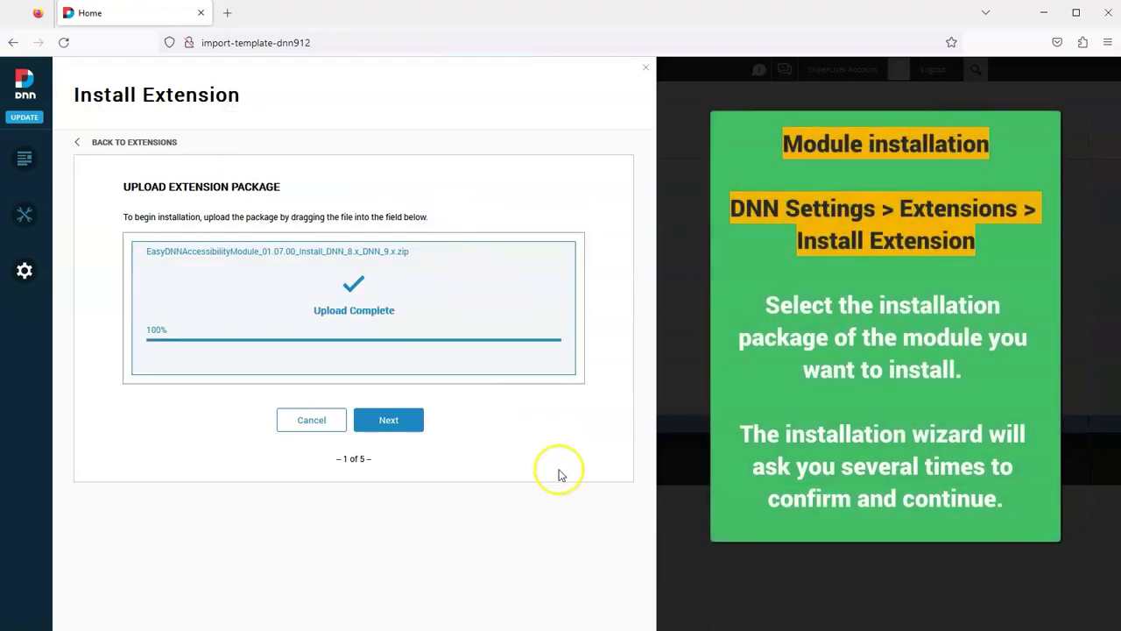
- Step through the wizard, accept the license, install the Accessibility Module 1.7.0 and close the report
click(408, 420)
scroll(419, 510, down, 3)
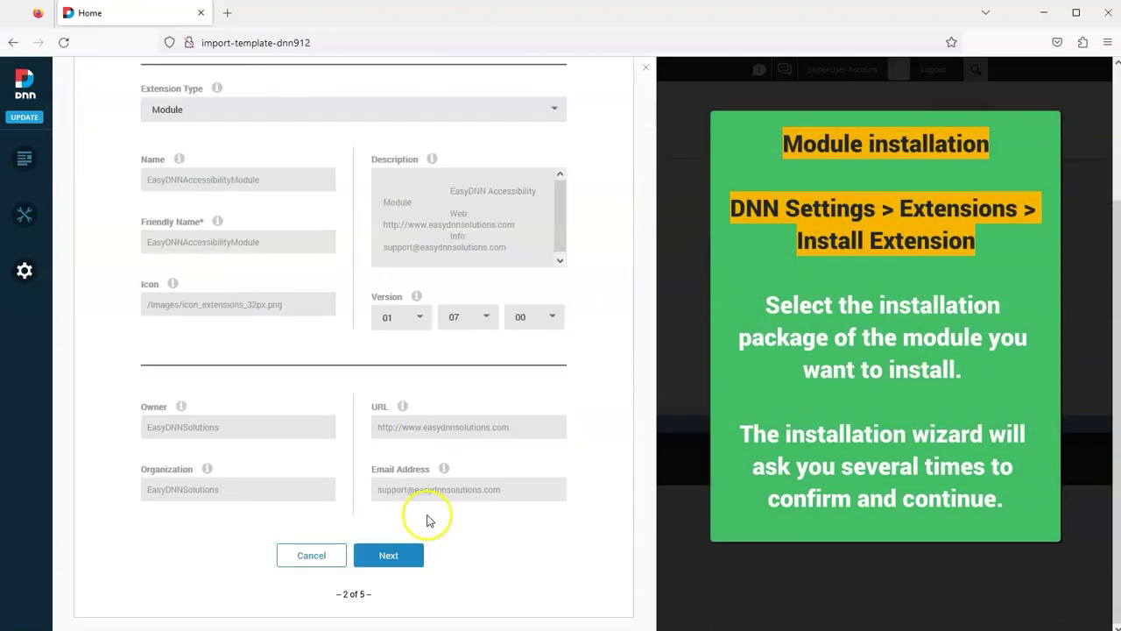
click(396, 552)
click(415, 468)
click(362, 465)
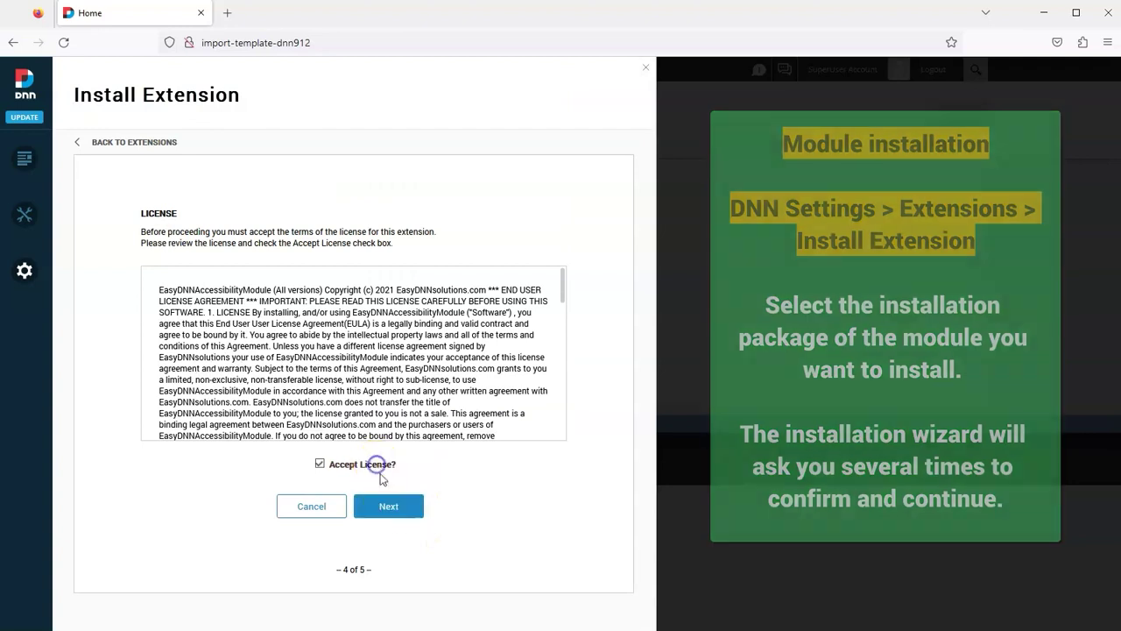
click(386, 505)
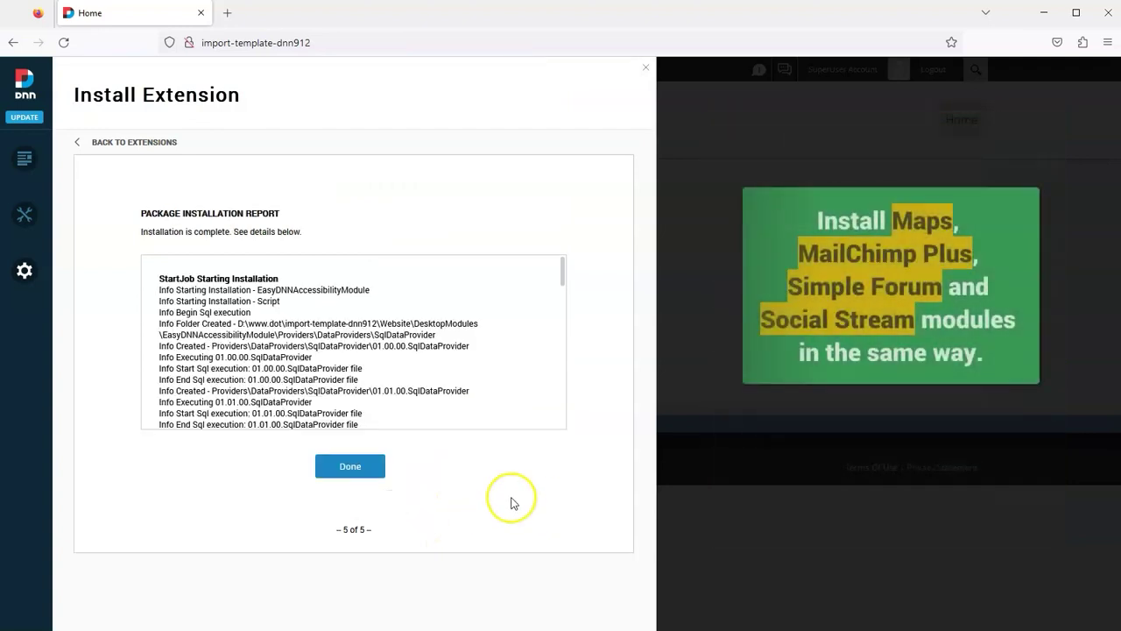
click(338, 466)
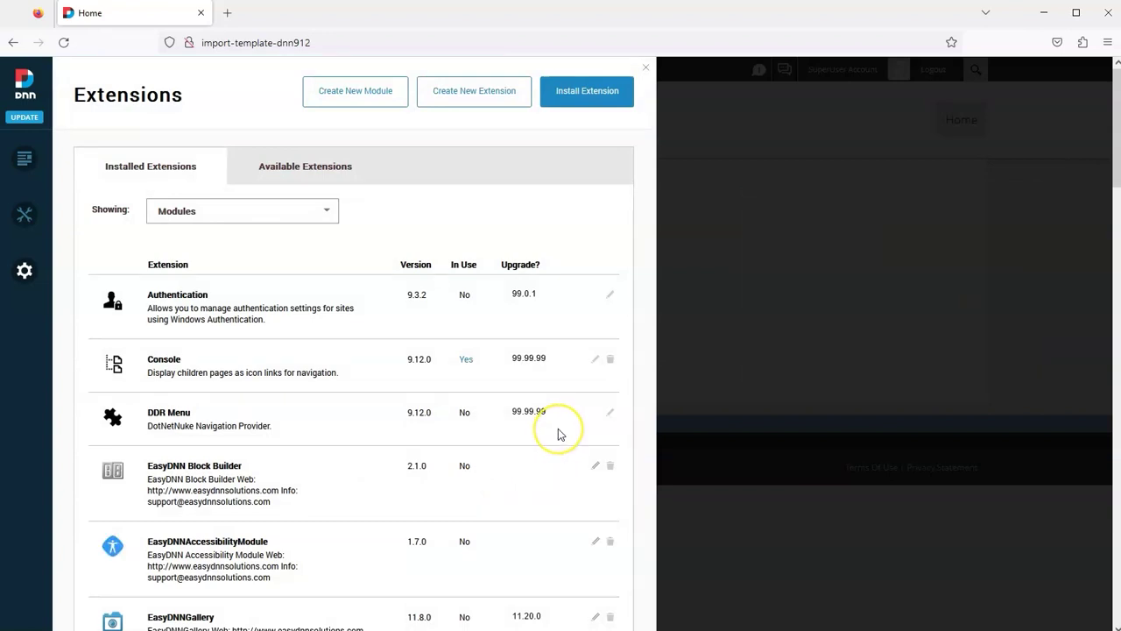
scroll(556, 431, down, 1)
scroll(561, 416, up, 1)
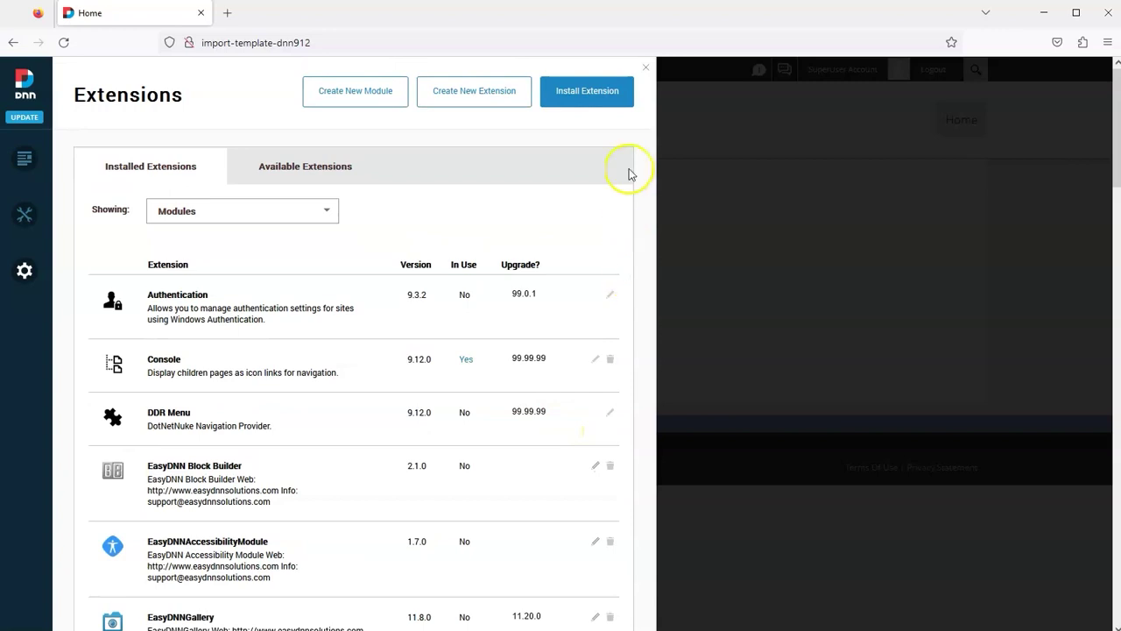
- Browse to Themes > NewsDaily > Portal template and download NewsDaily-Portal-templates.zip
click(646, 73)
click(739, 247)
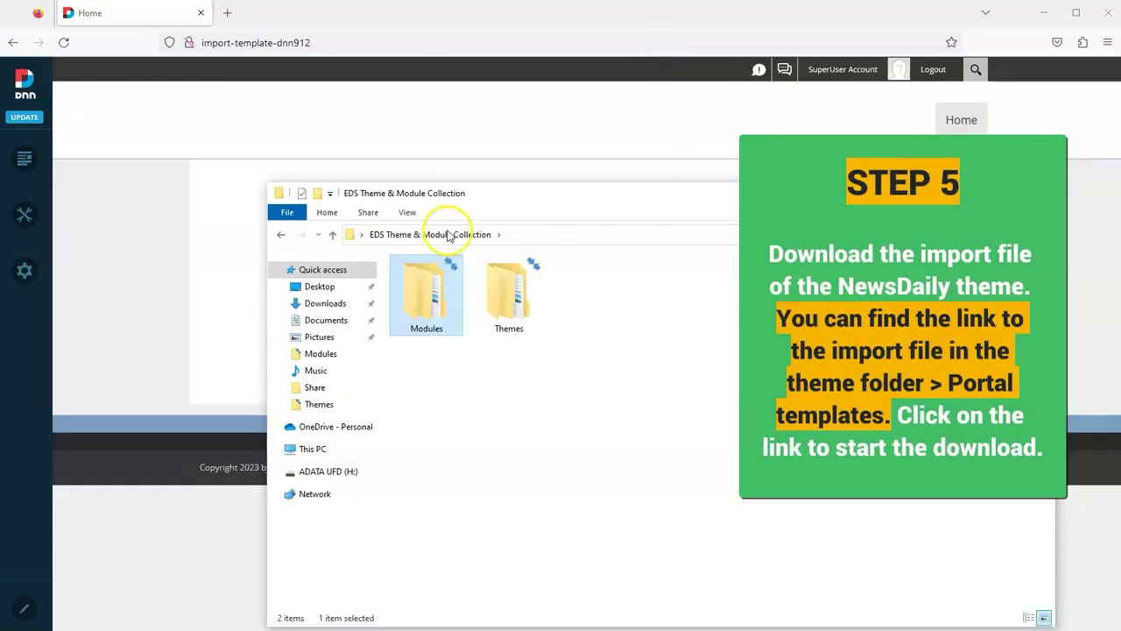
double_click(510, 293)
double_click(435, 280)
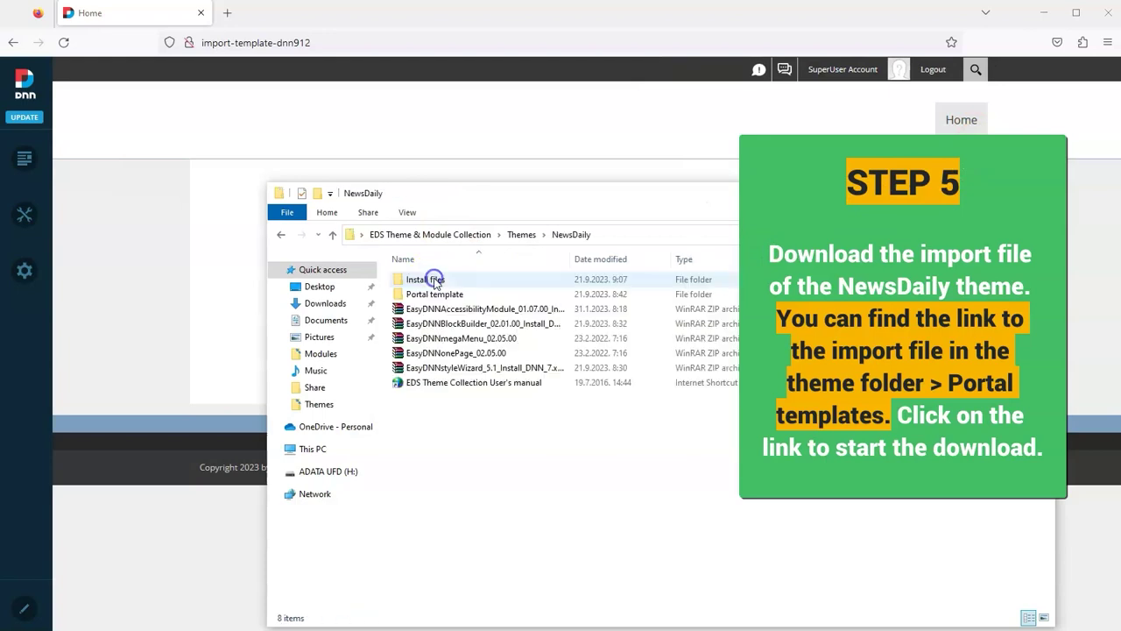
double_click(477, 294)
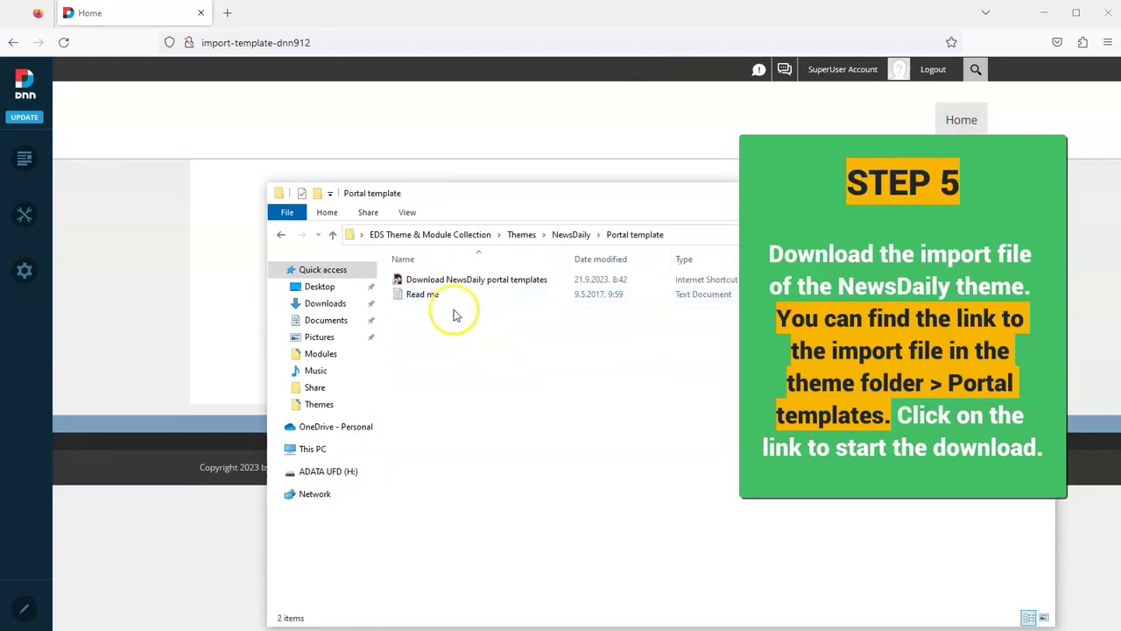
click(460, 283)
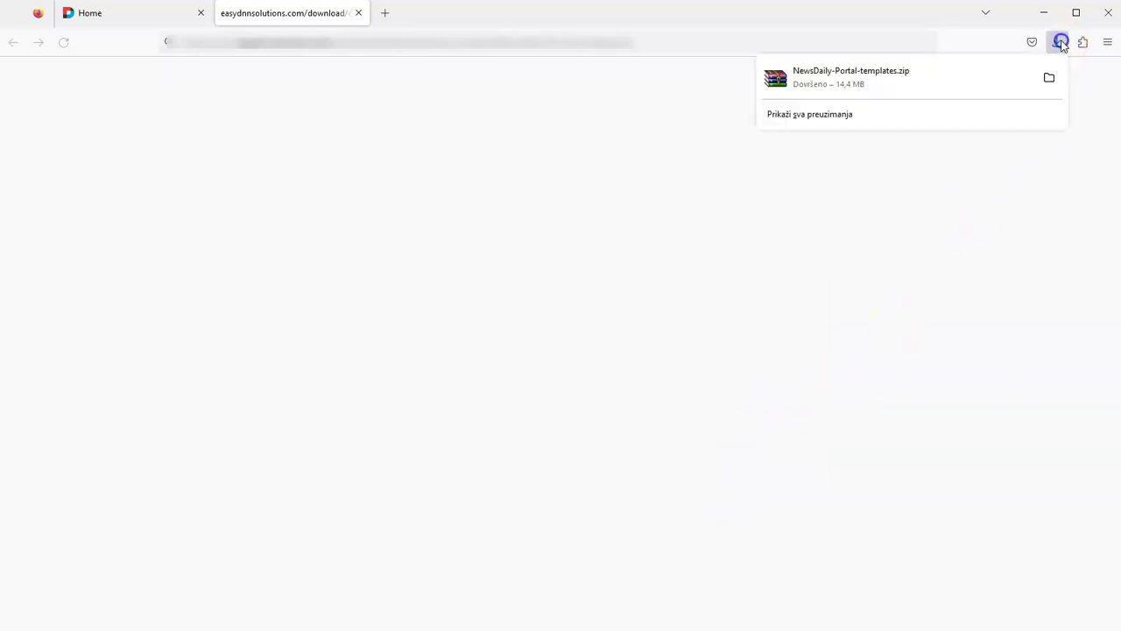
- Extract NewsDaily-Portal-templates.zip with WinRAR into a NewsDaily-Portal-templates folder in Downloads
click(1048, 78)
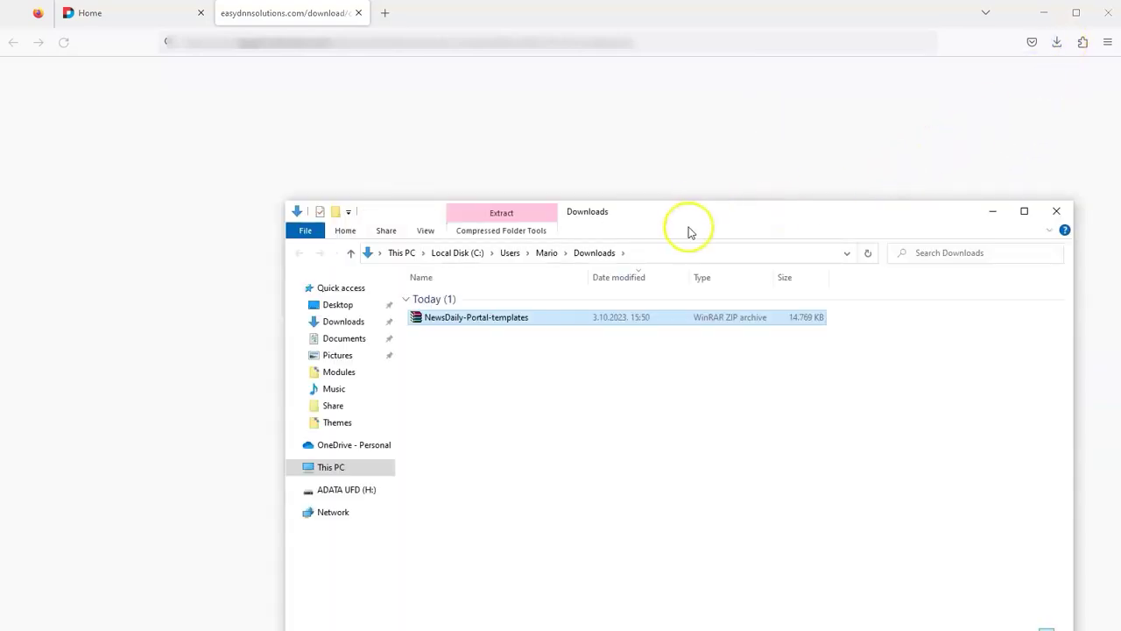
click(390, 272)
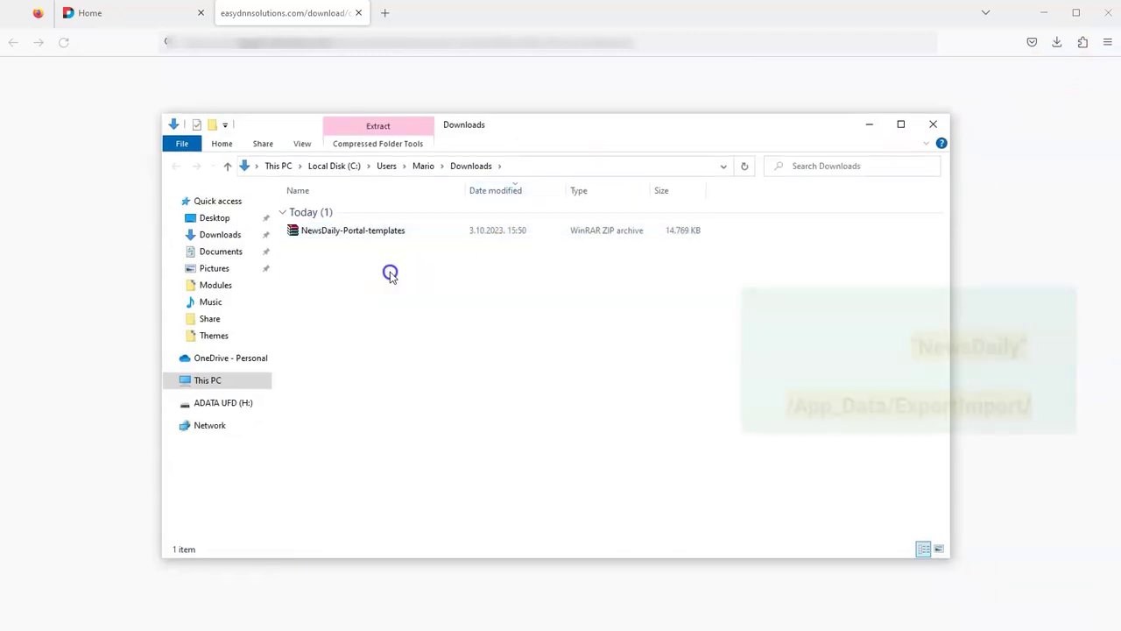
click(368, 234)
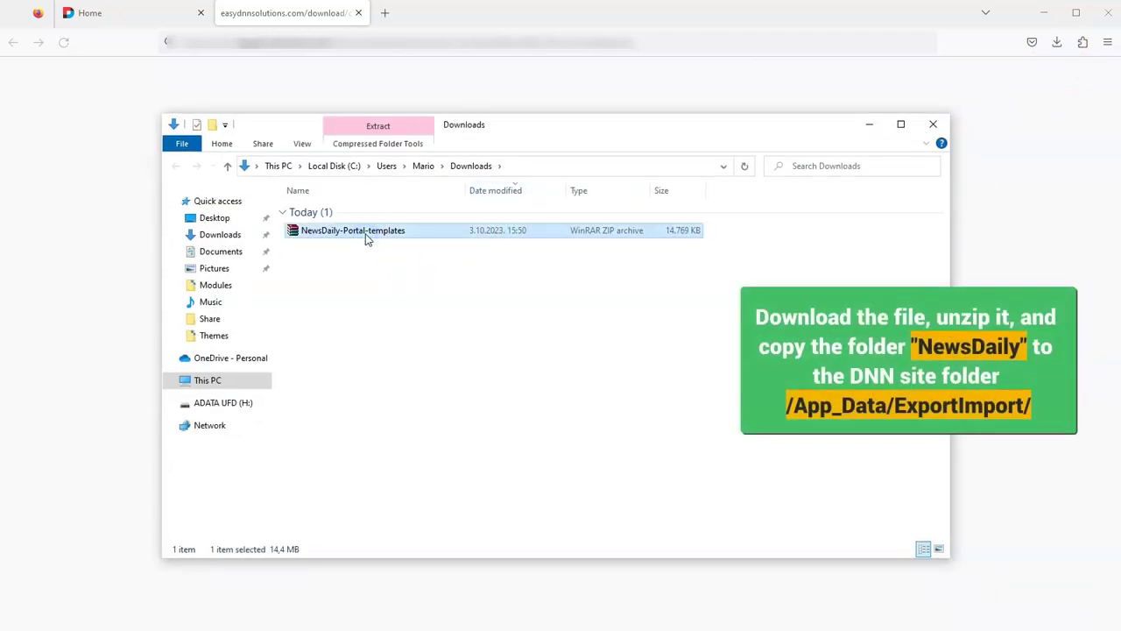
double_click(368, 234)
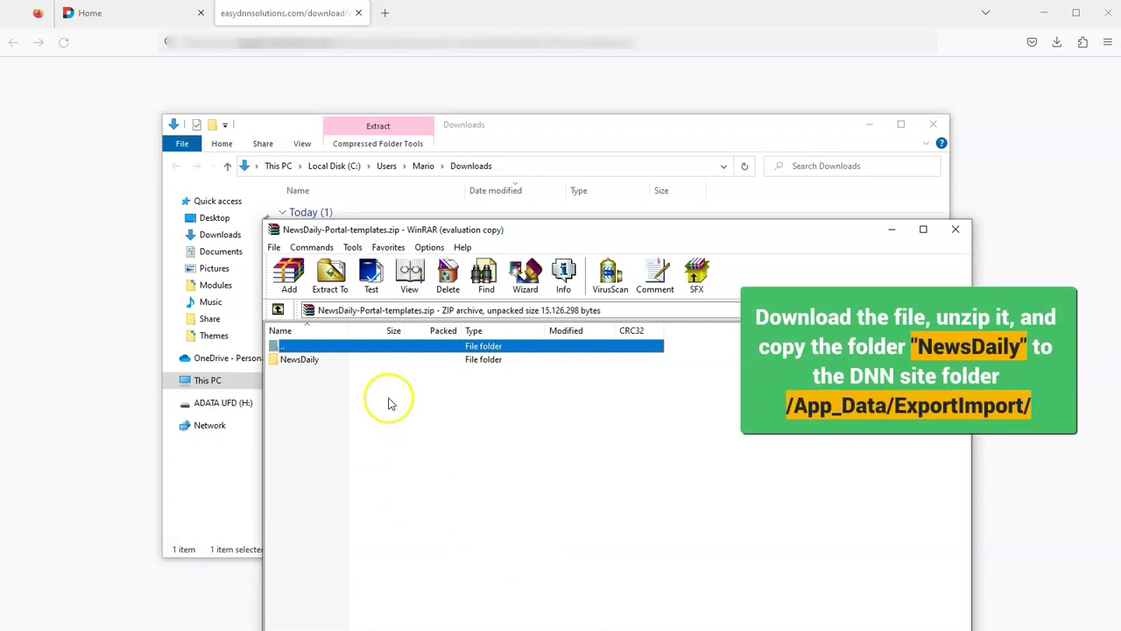
click(331, 273)
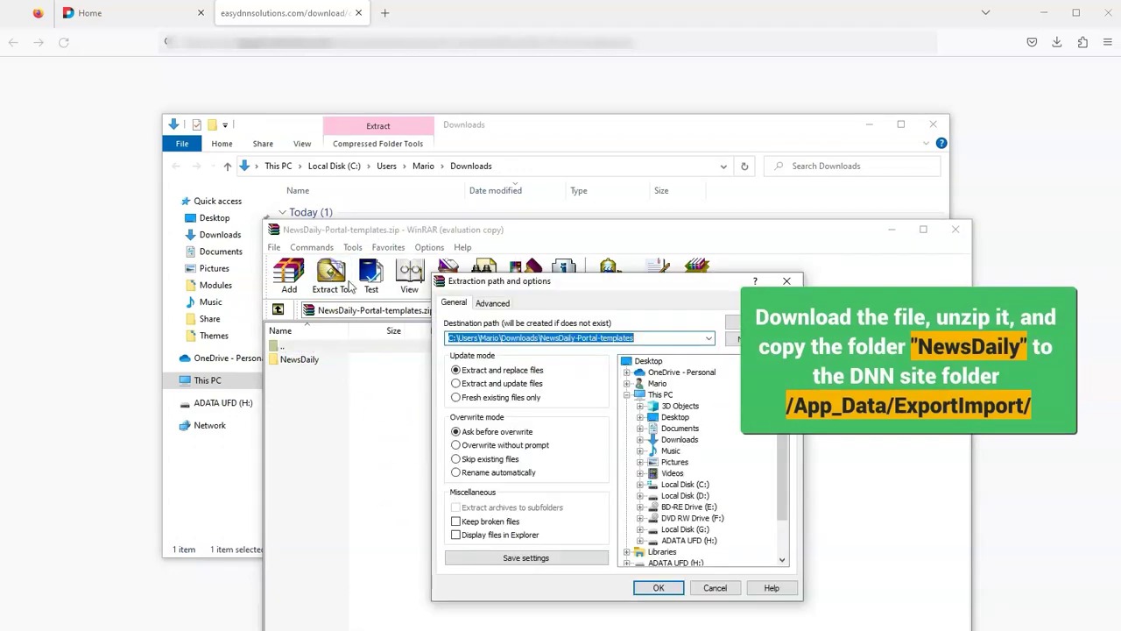
click(659, 588)
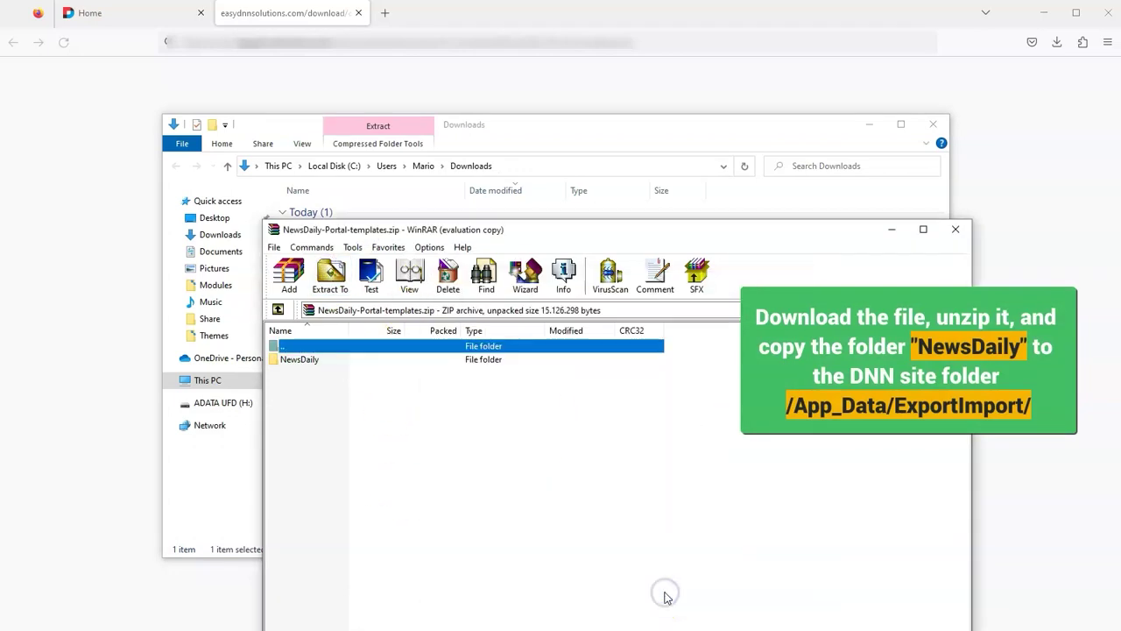
click(956, 230)
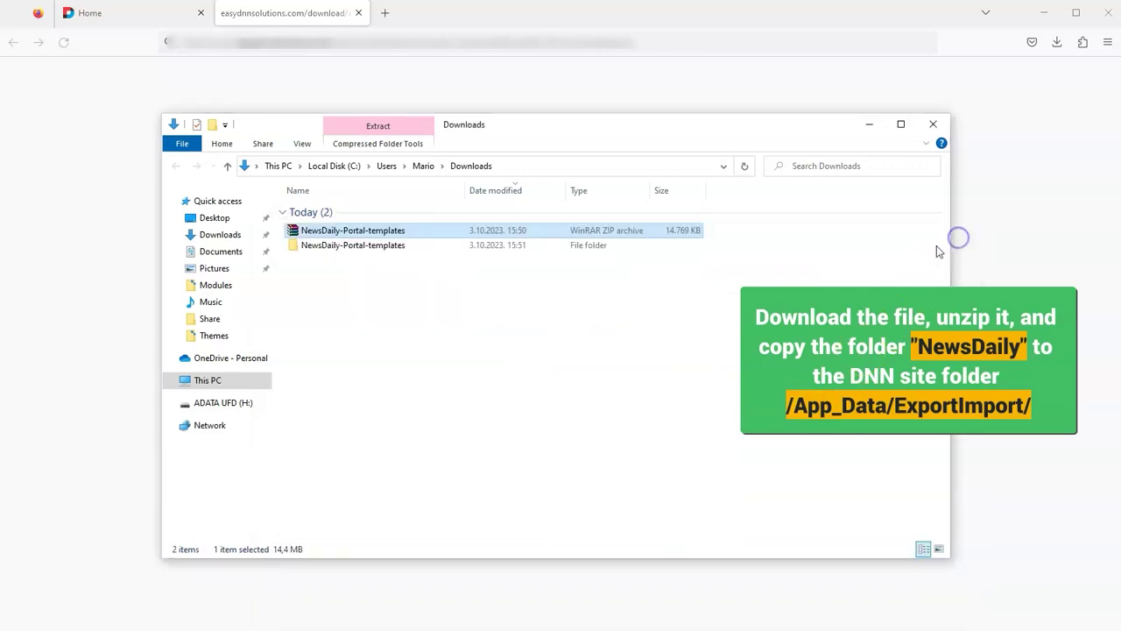
- Open the extracted templates folder and, in another window, the site's Website/App_Data/ExportImport folder
double_click(368, 246)
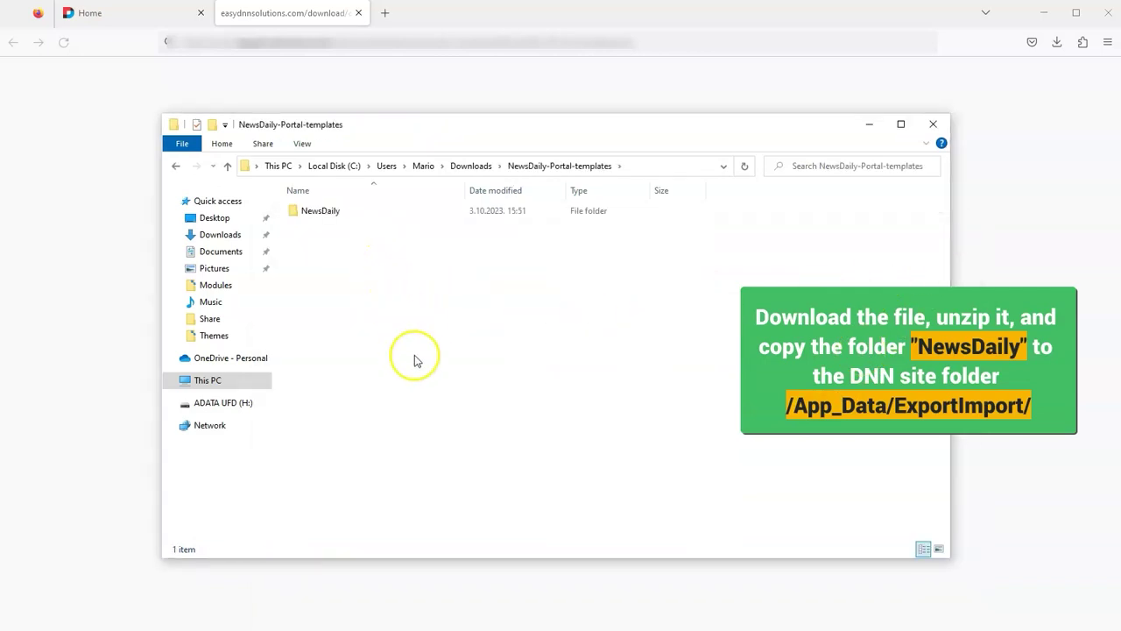
key(alt+Tab)
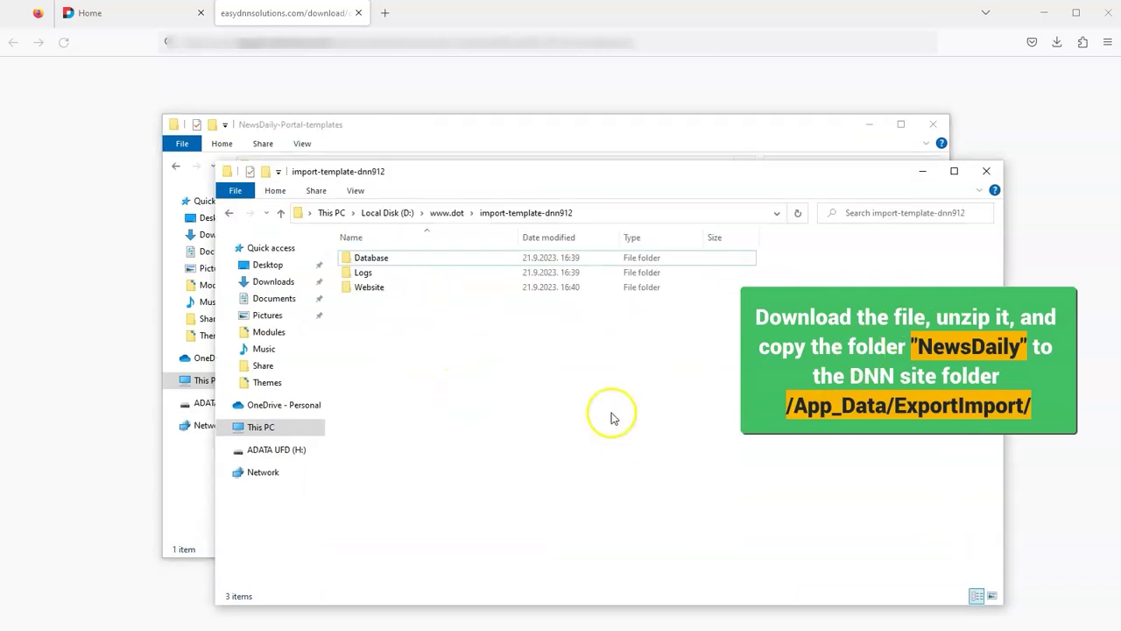
drag(560, 172, 660, 131)
double_click(543, 247)
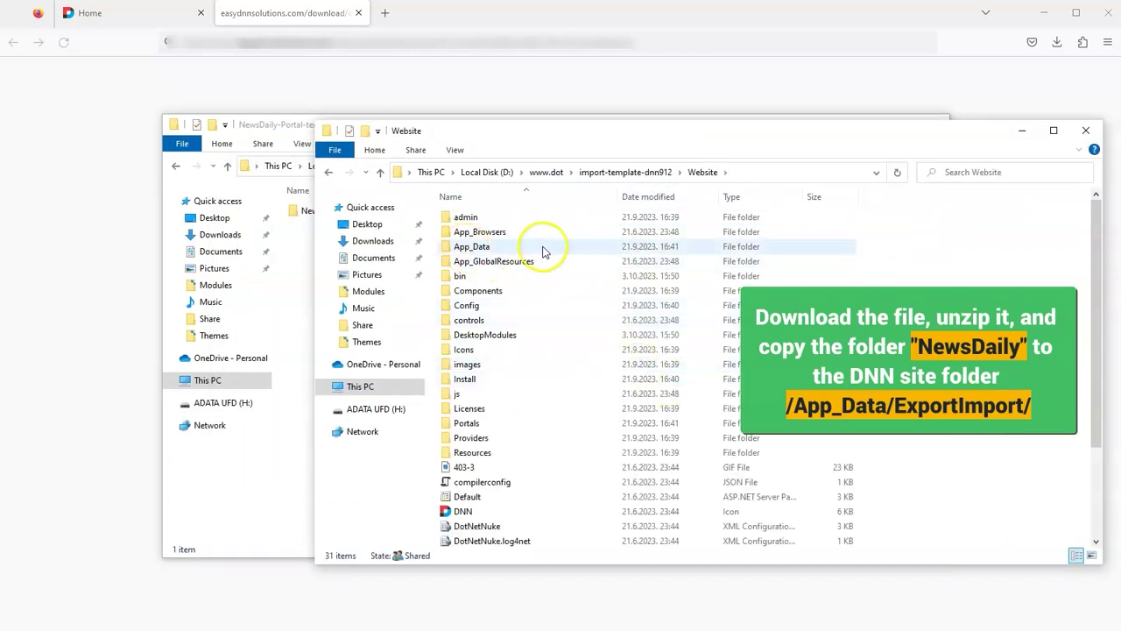
double_click(495, 248)
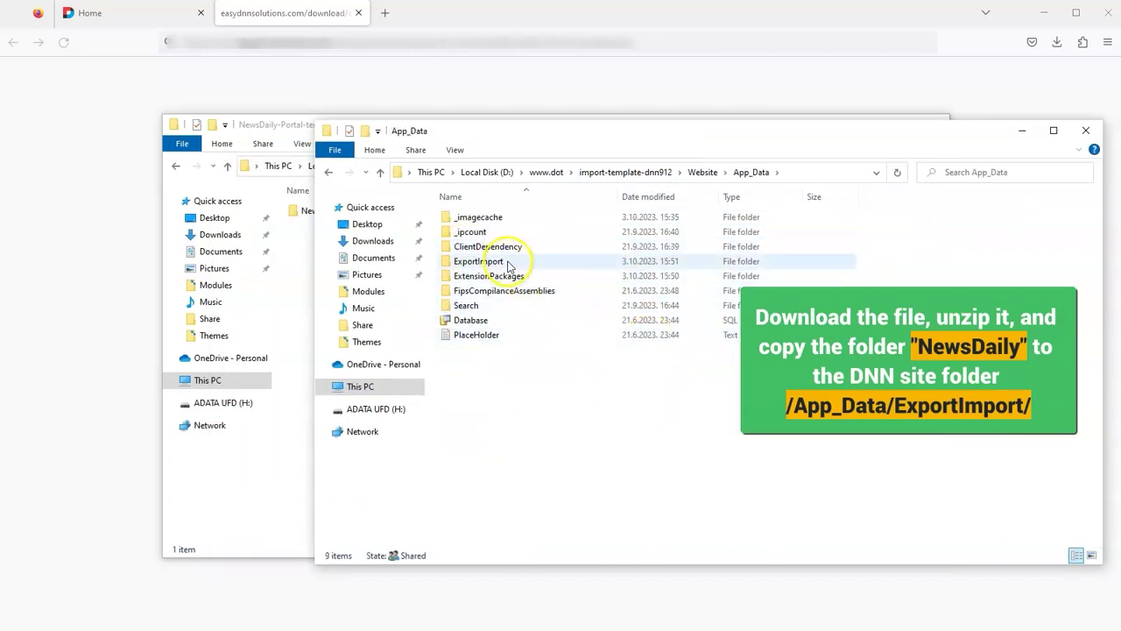
click(508, 262)
double_click(509, 262)
drag(563, 141, 613, 168)
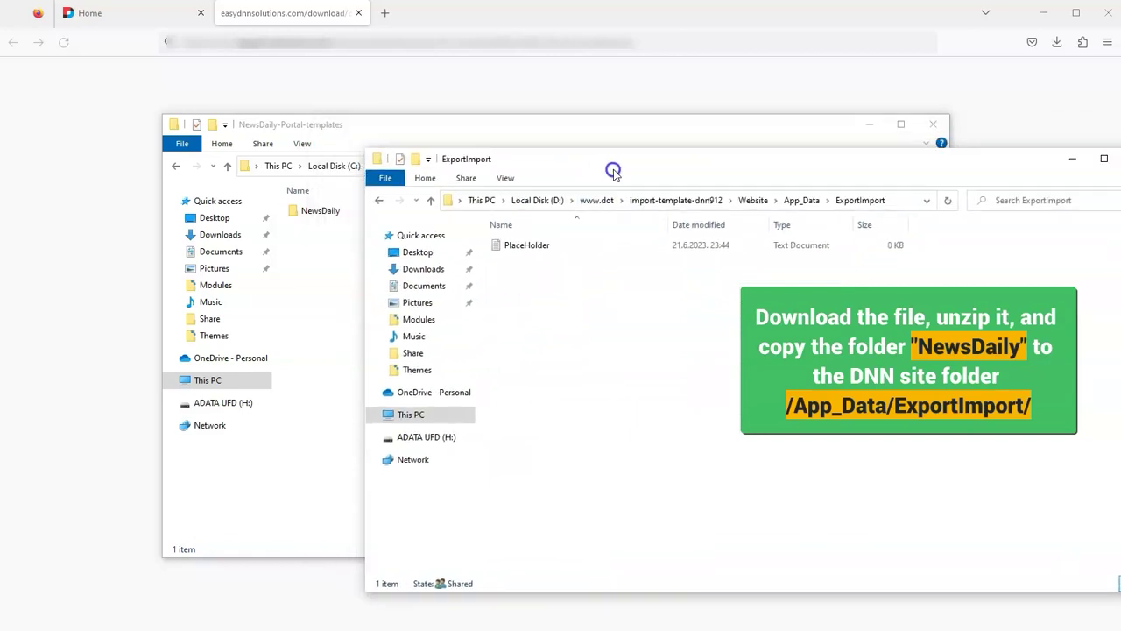
- Copy the NewsDaily folder into ExportImport, check its contents, and close both folder windows
click(386, 142)
click(323, 211)
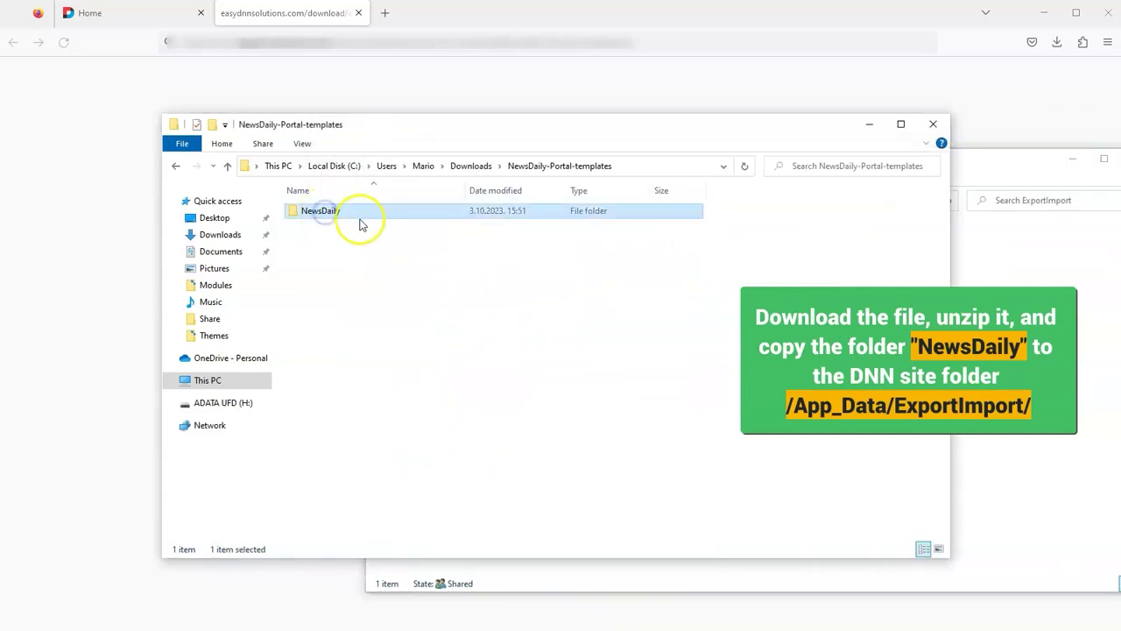
drag(376, 217, 1025, 399)
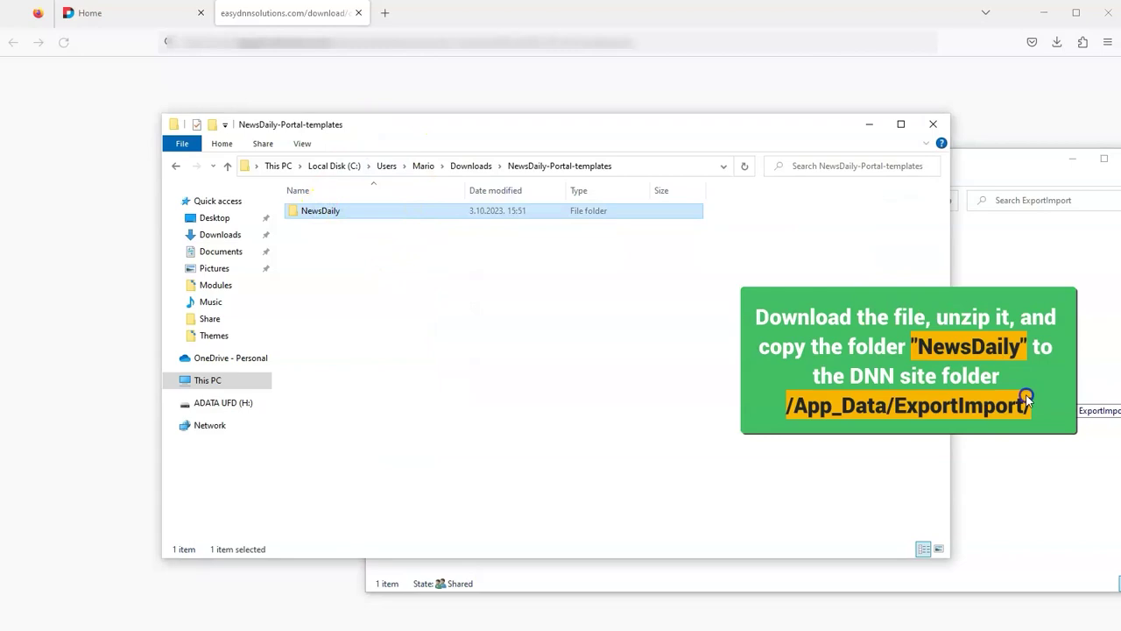
drag(1027, 401, 1027, 401)
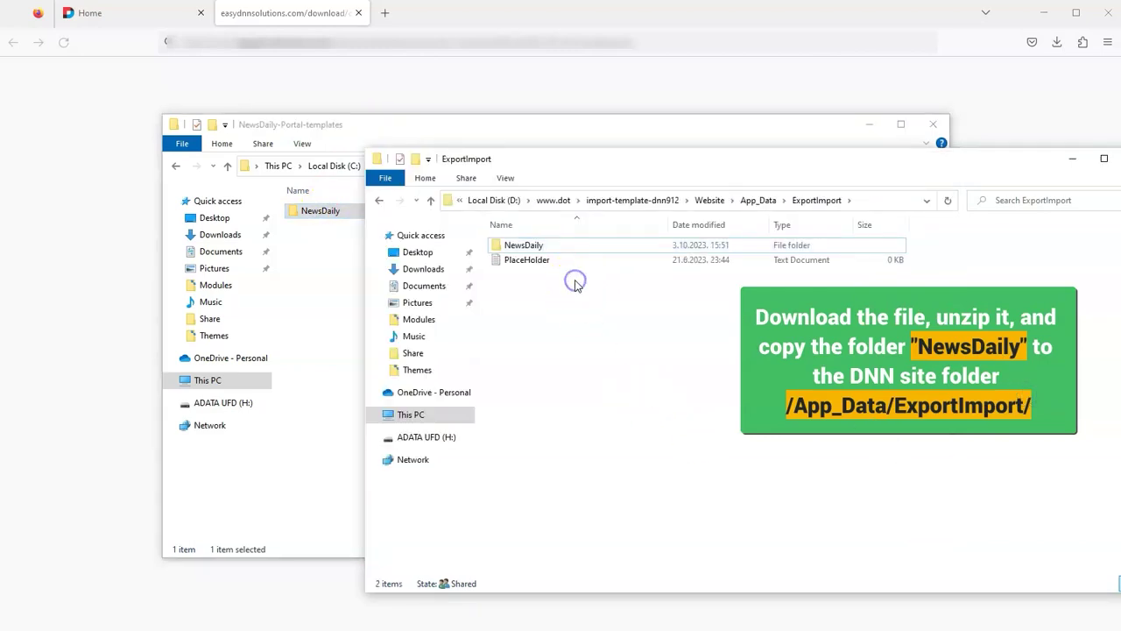
drag(933, 166, 775, 125)
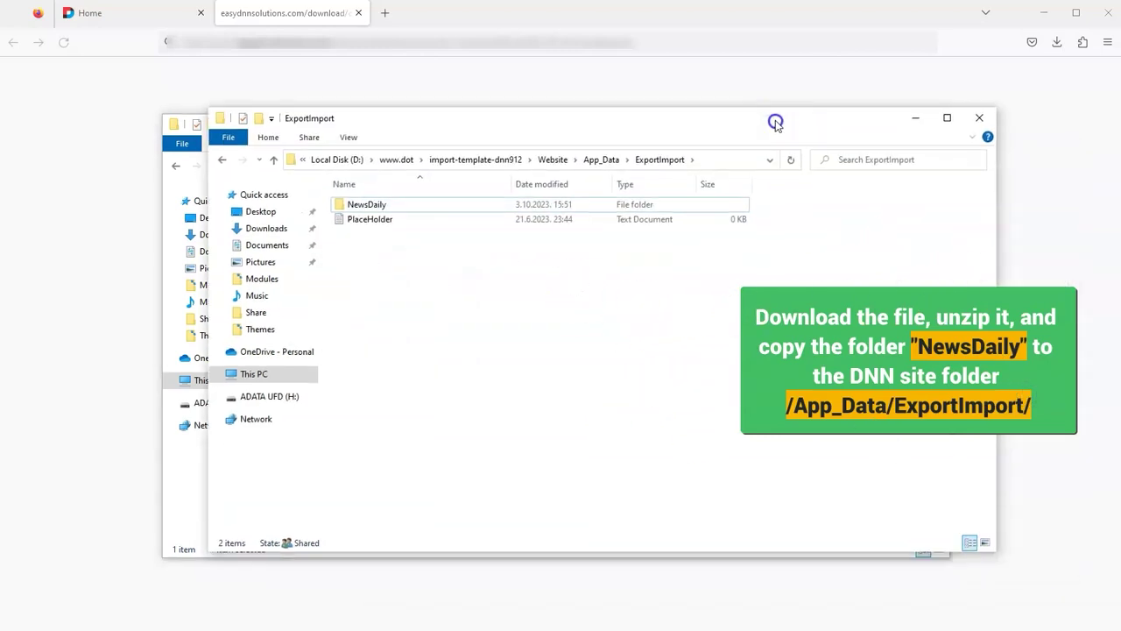
double_click(405, 204)
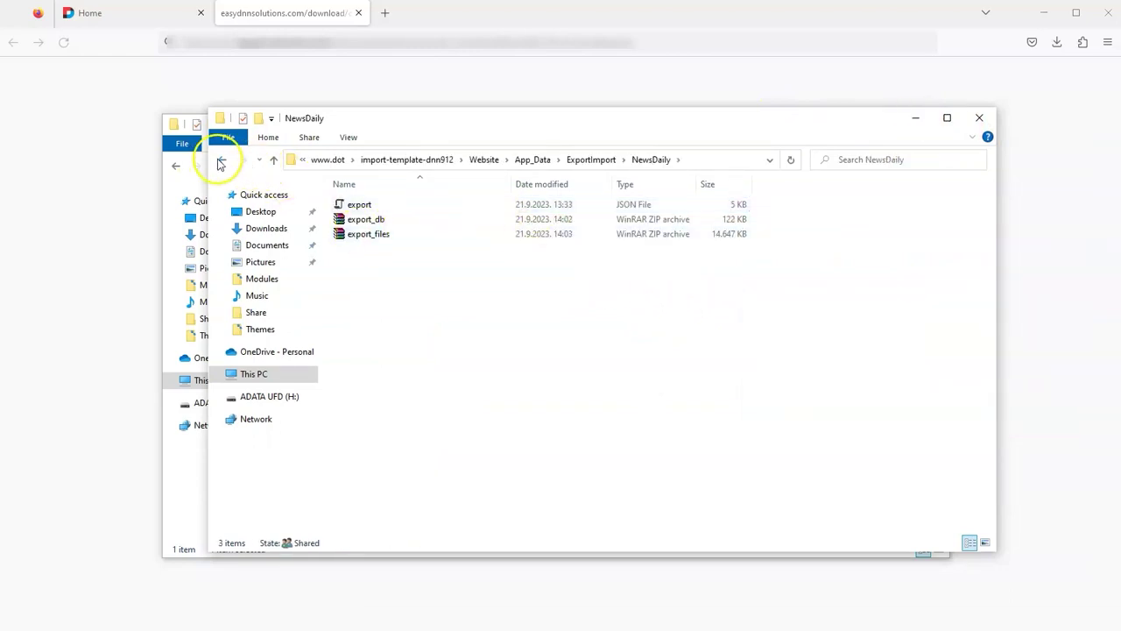
click(221, 161)
click(981, 118)
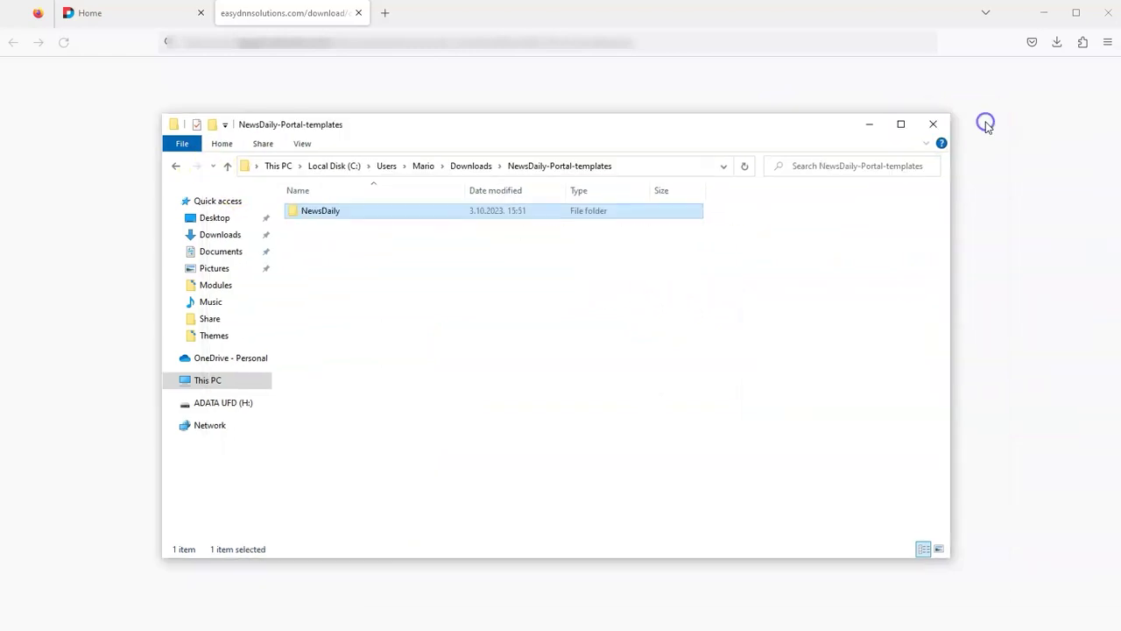
click(934, 125)
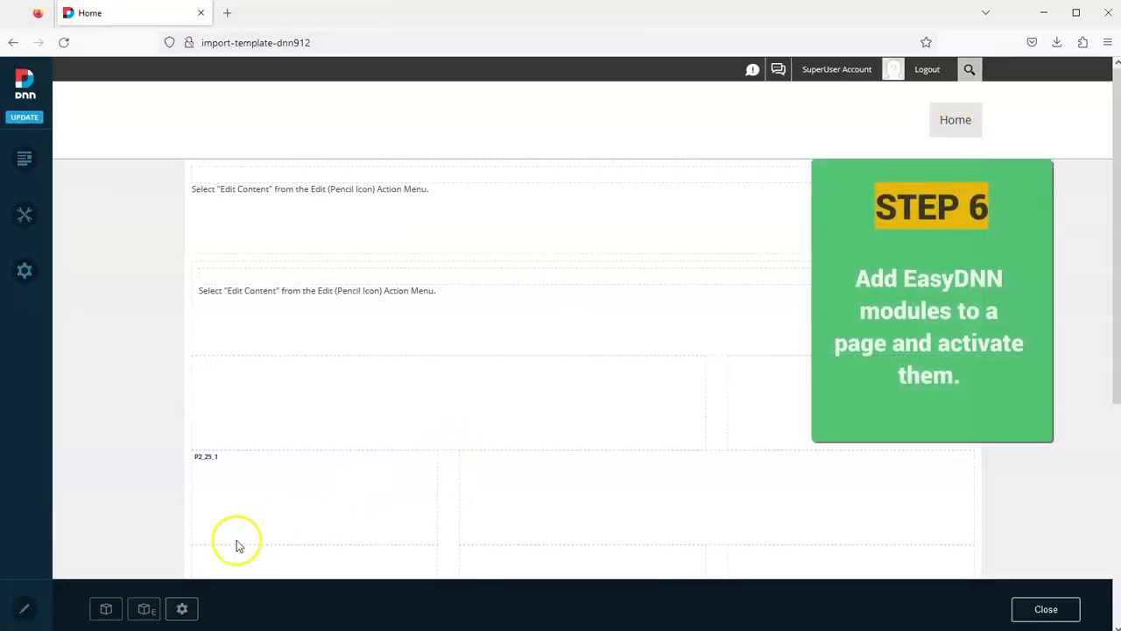
- Add EasyDNN Block Builder to the upper content area and EasyDNNGallery below it
click(103, 611)
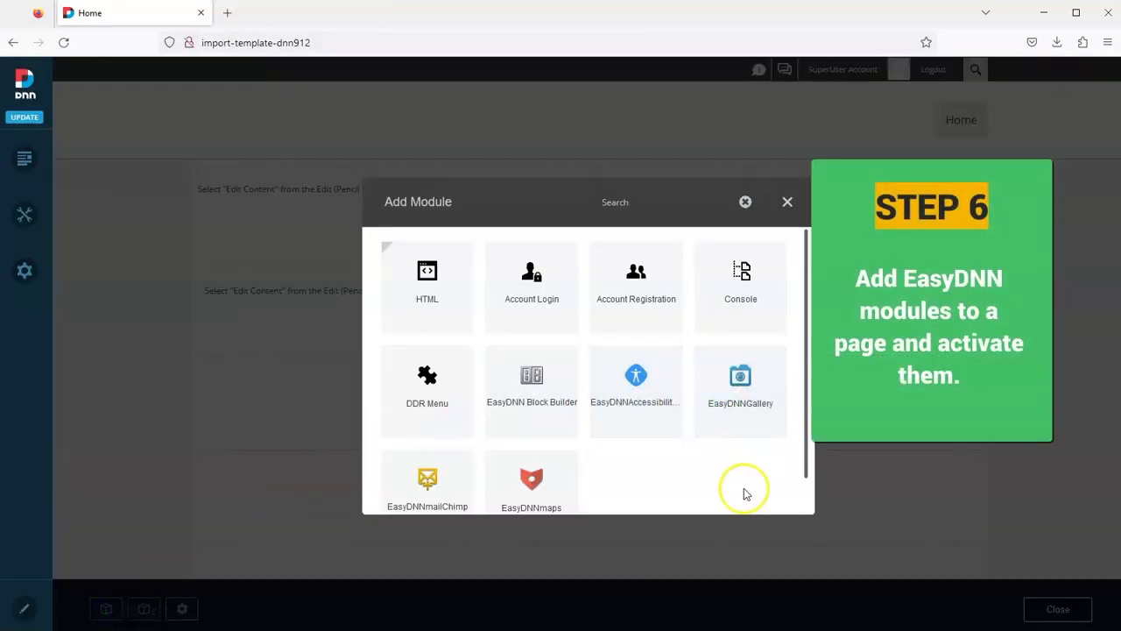
click(565, 402)
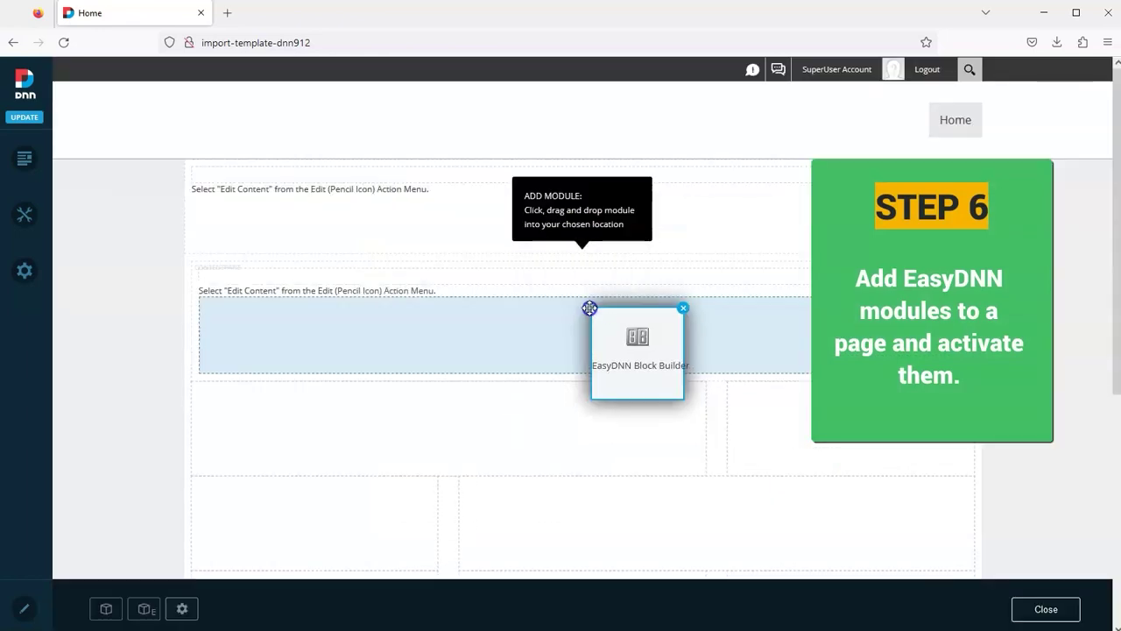
click(586, 313)
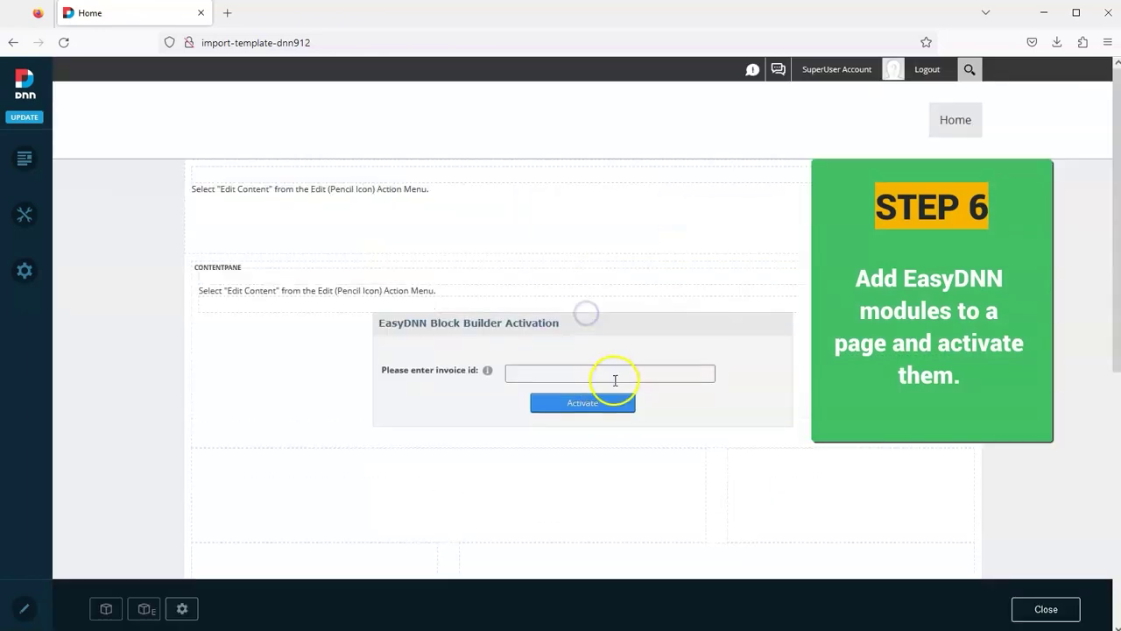
click(106, 608)
click(756, 400)
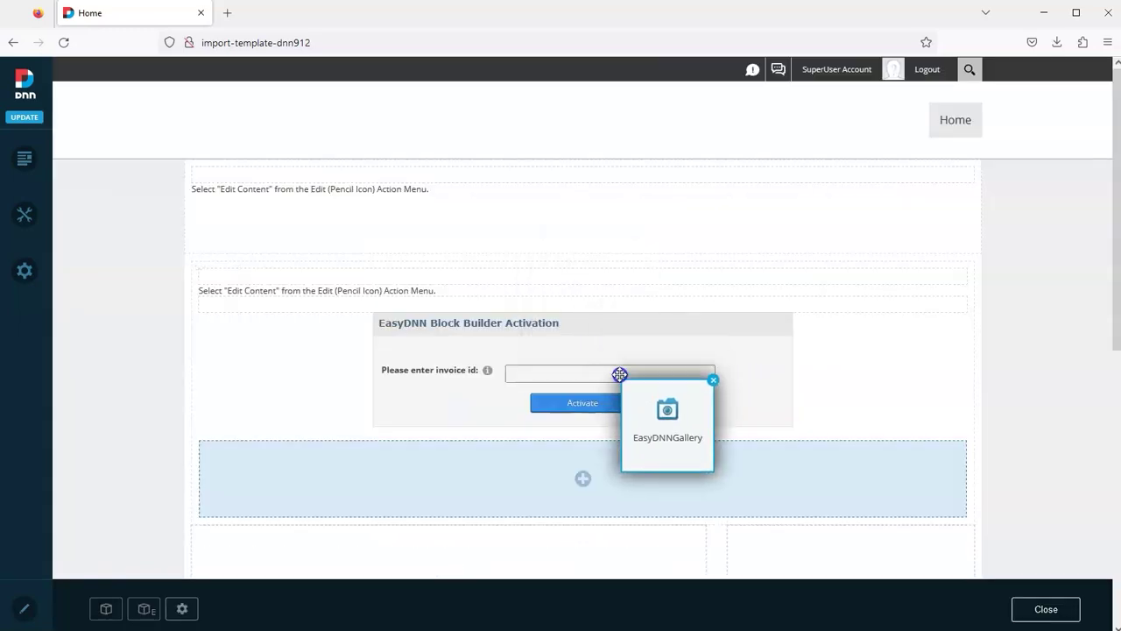
click(583, 478)
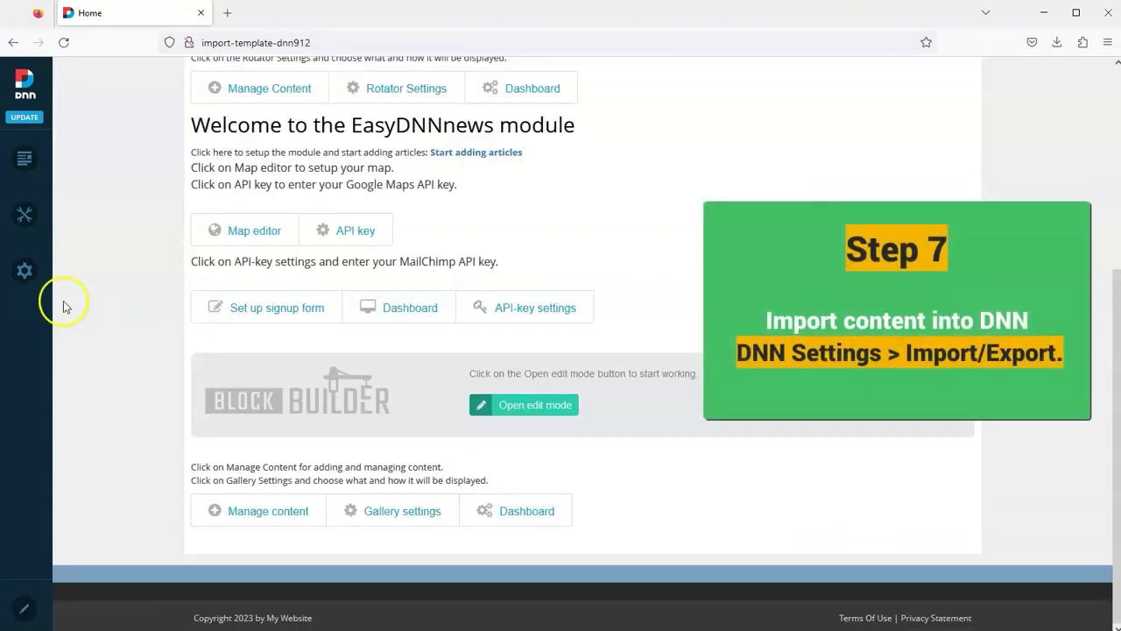
- In Import / Export, start an Import Data and select the NewsDaily package for checking
mouse_move(37, 286)
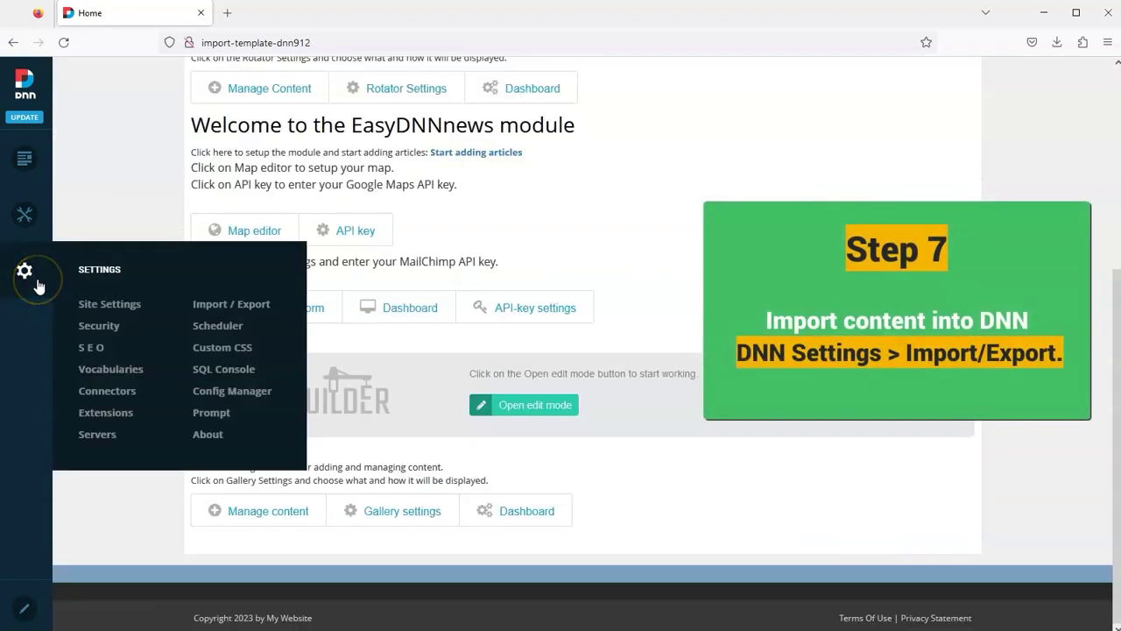
click(218, 306)
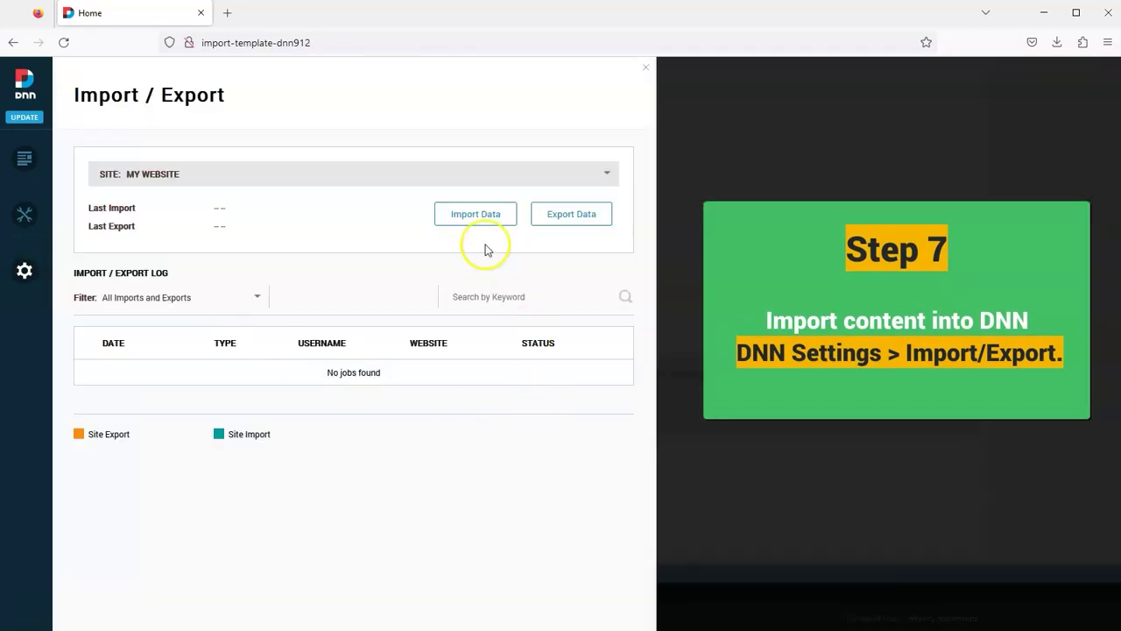
click(475, 219)
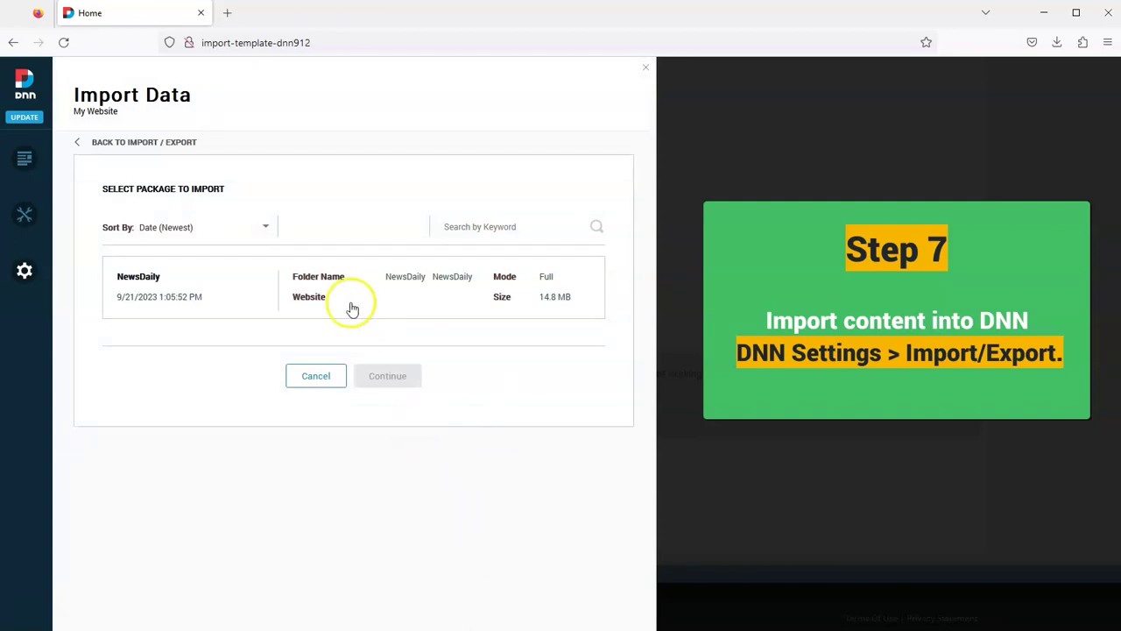
click(335, 295)
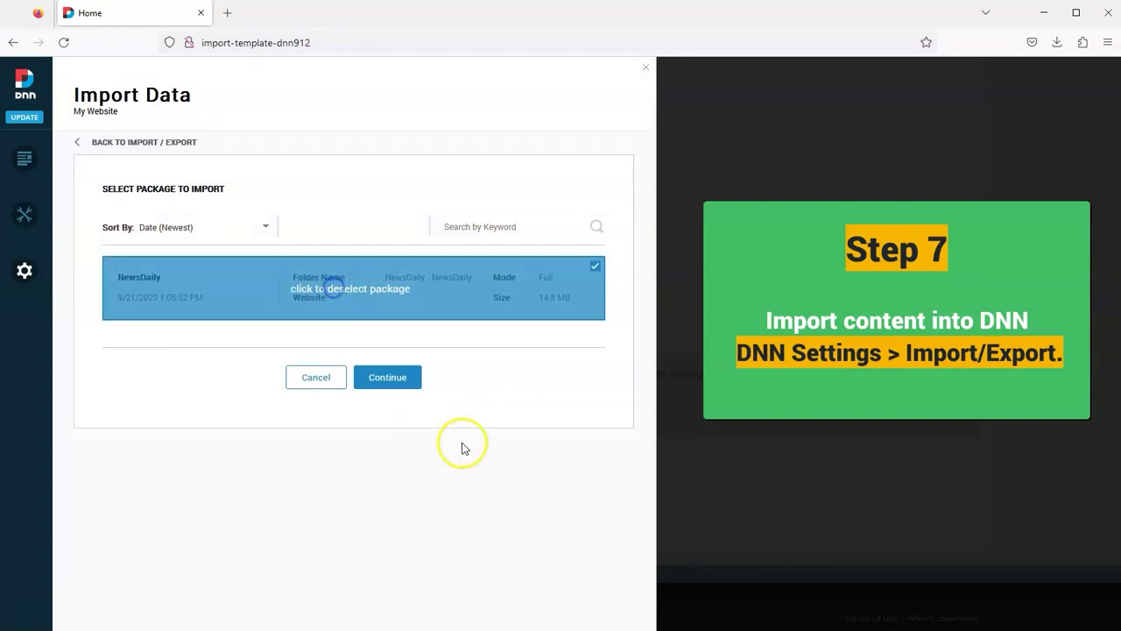
click(389, 379)
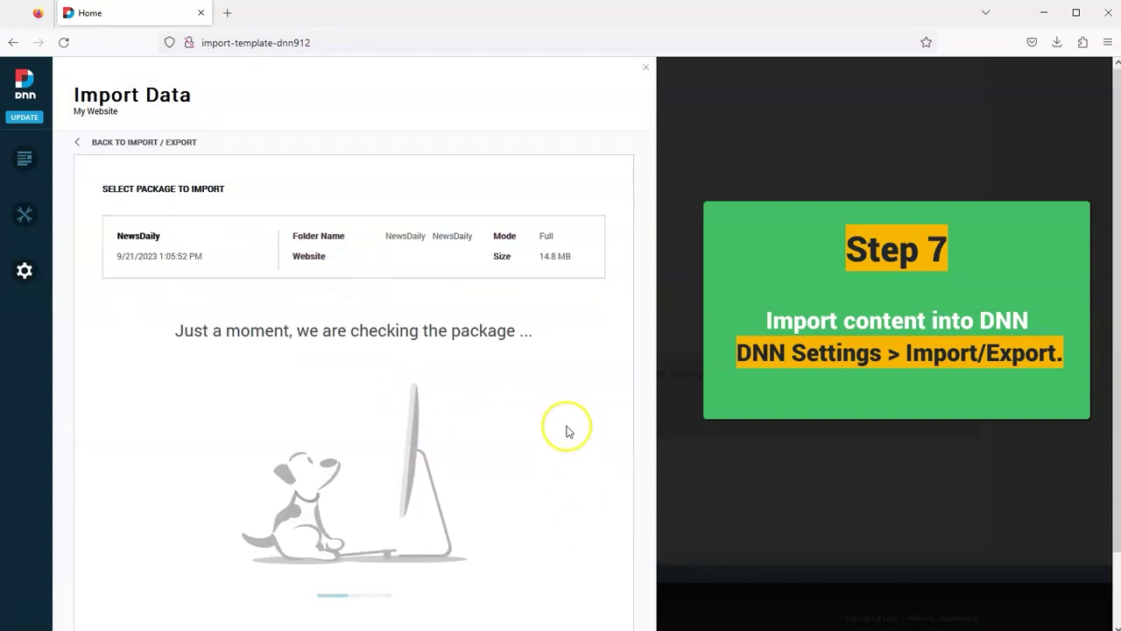
scroll(566, 430, down, 2)
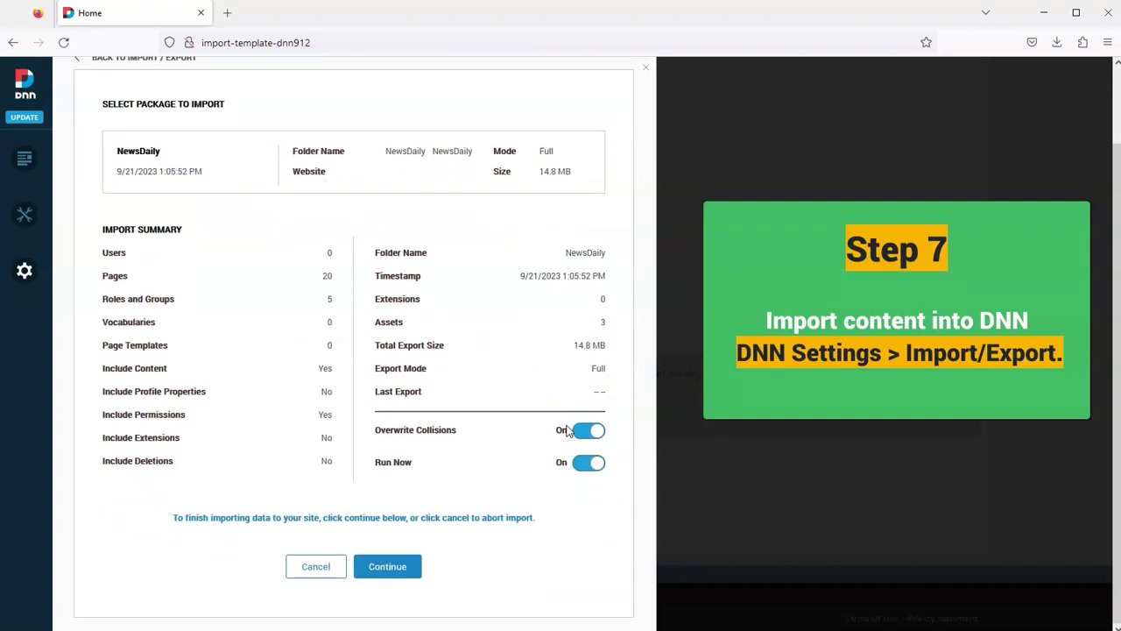
- Run the NewsDaily import and wait until the log shows Completed with 20/20 pages
click(400, 574)
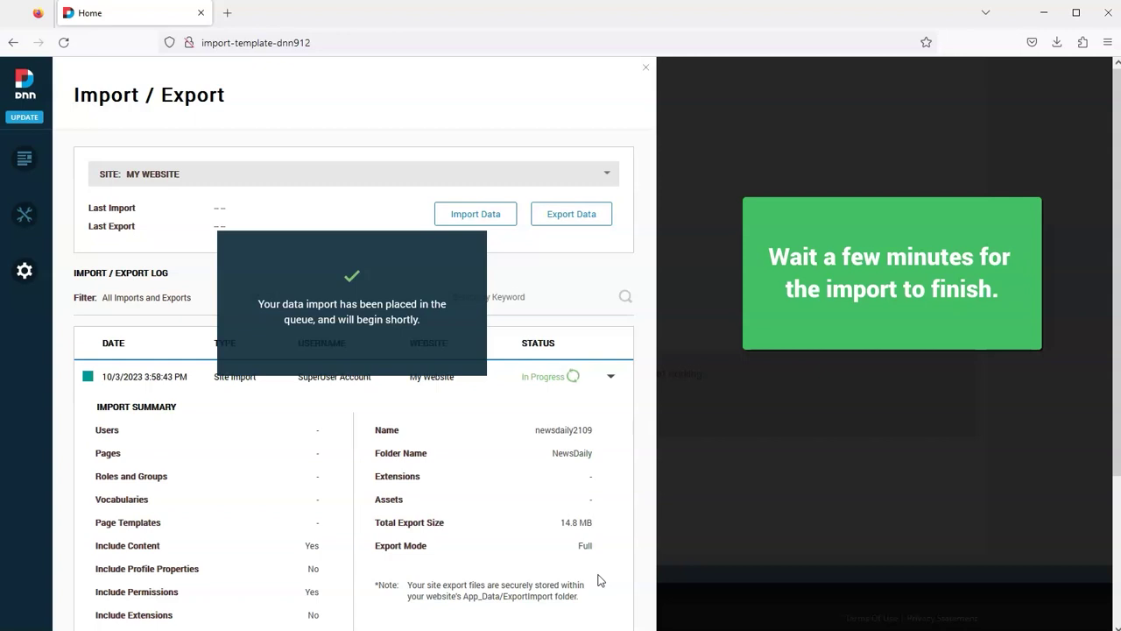
scroll(630, 470, down, 2)
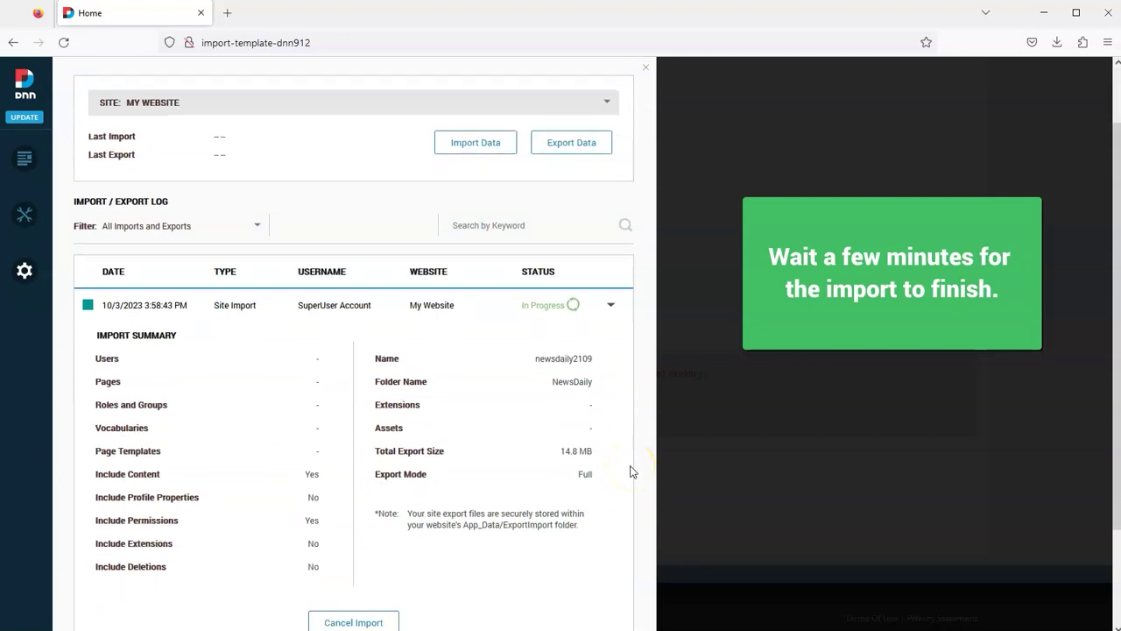
scroll(631, 471, down, 1)
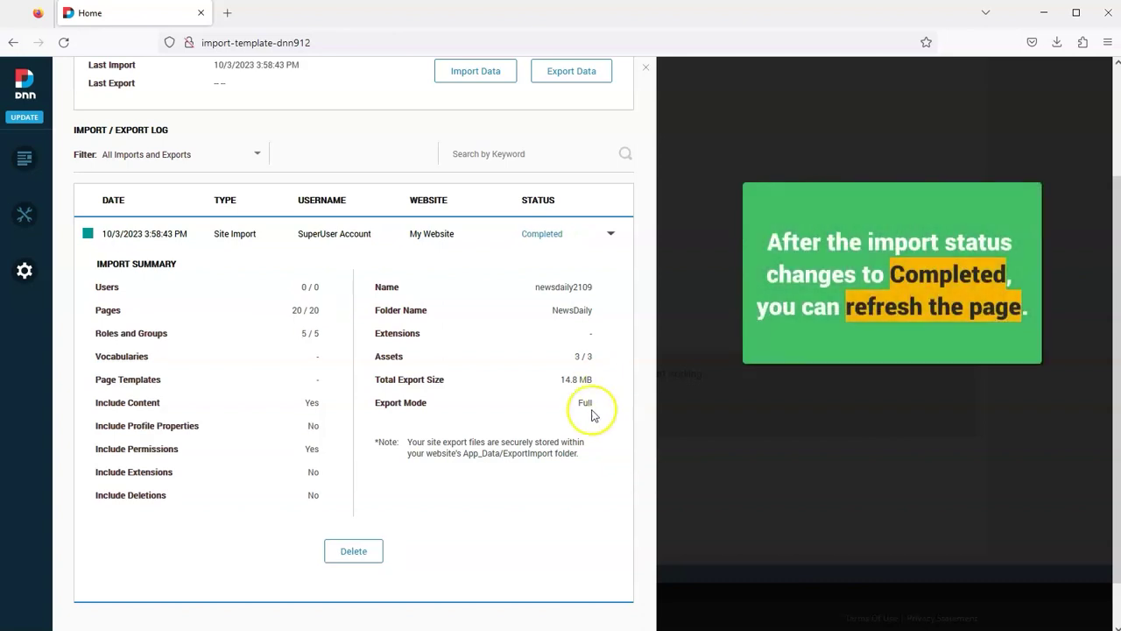
- Close the Import / Export panel and reload the home page to show the NewsDaily theme
click(644, 71)
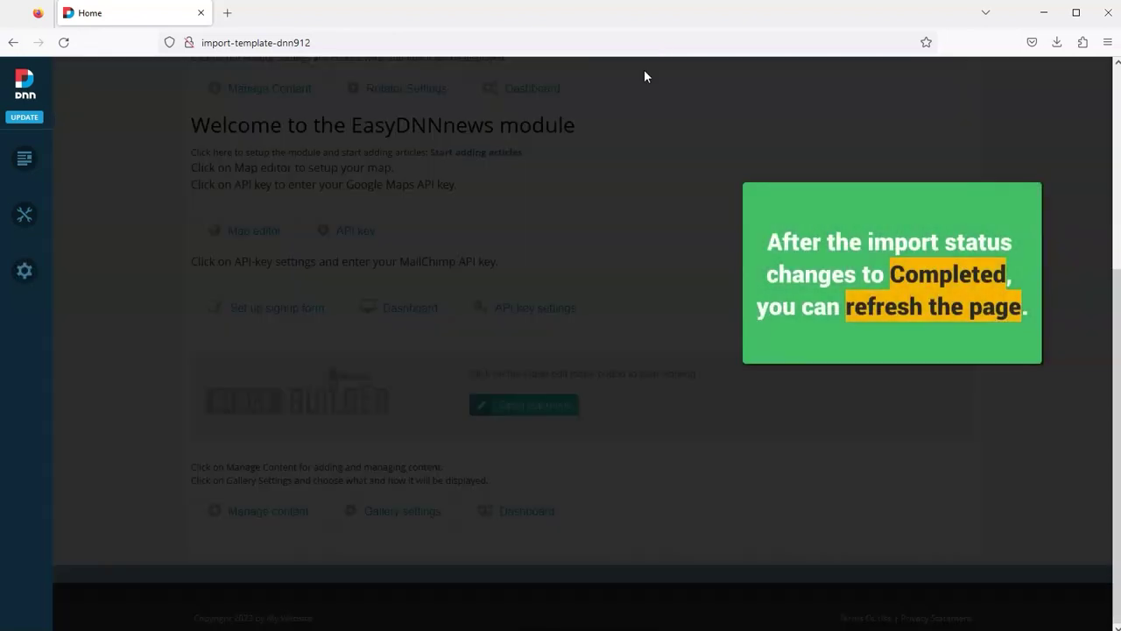
click(544, 42)
click(561, 42)
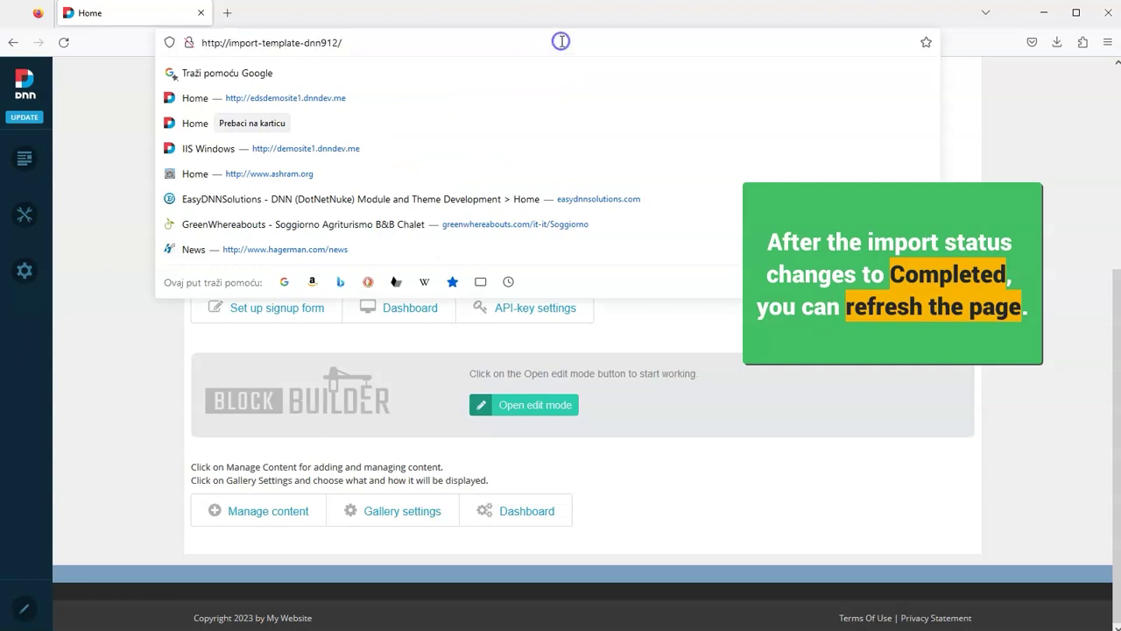
key(Return)
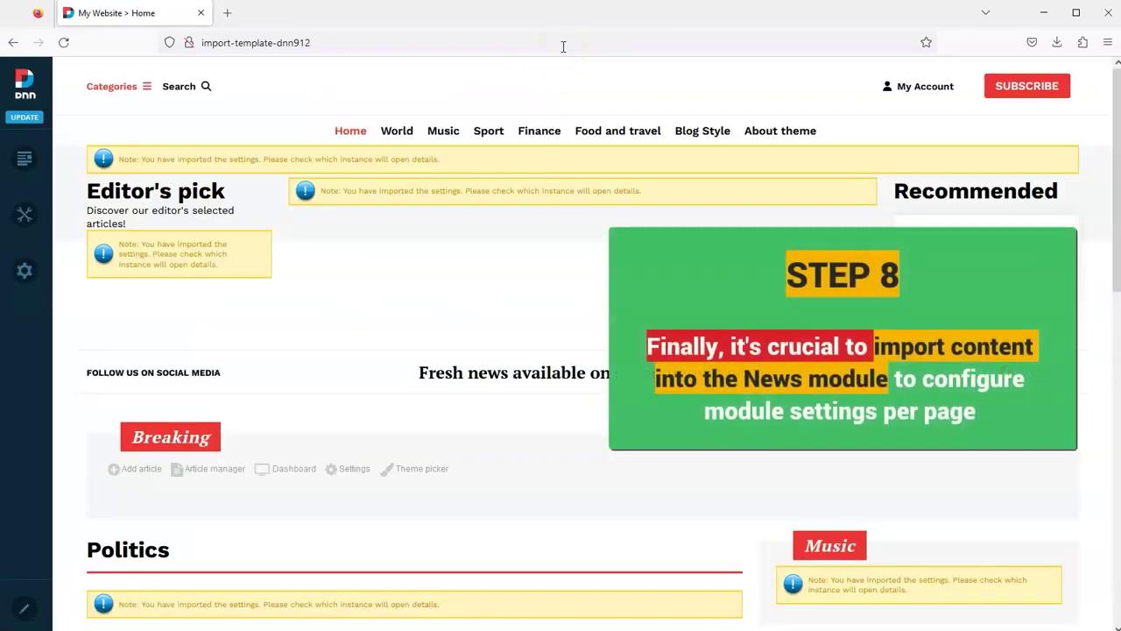
- Import newsdaily-dummy-content.xml from the news module Dashboard, adding 35 articles
scroll(573, 148, down, 3)
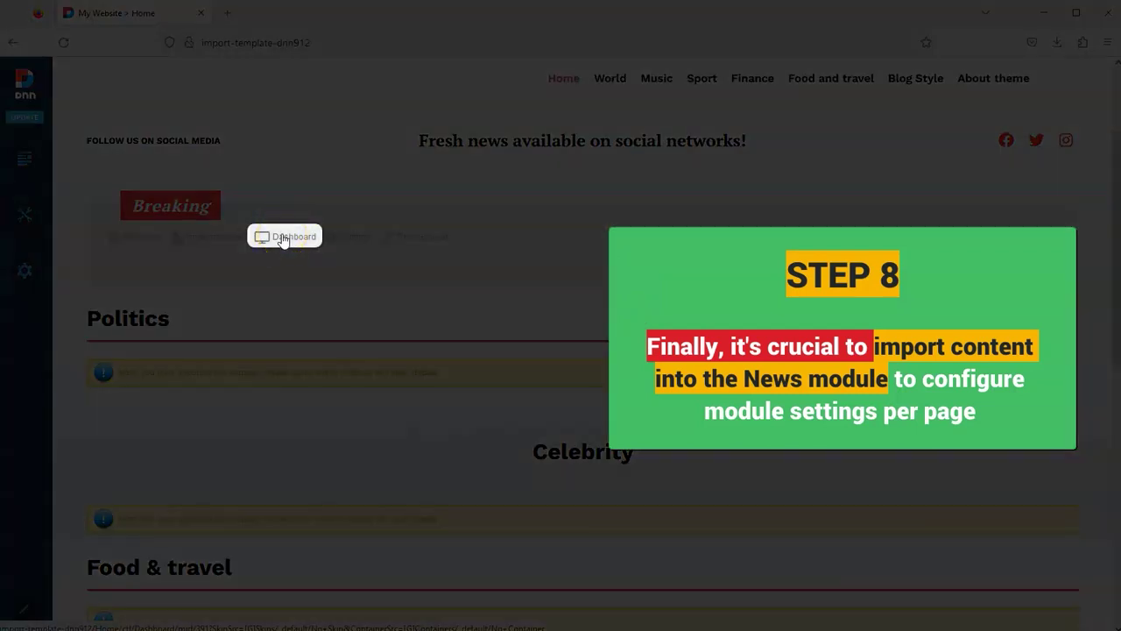
click(283, 239)
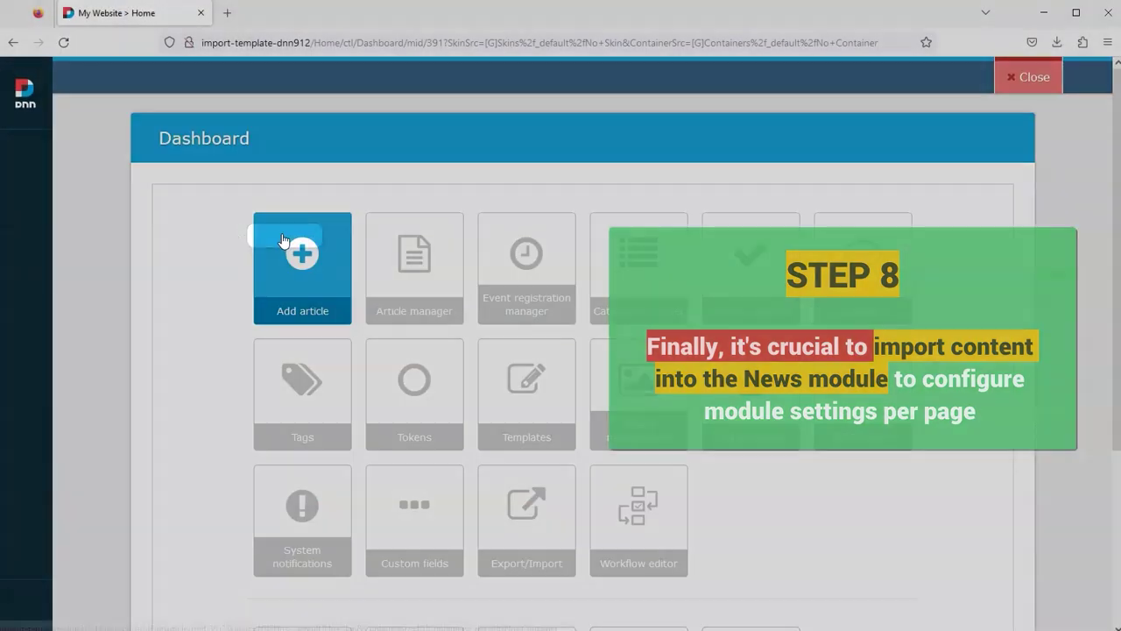
scroll(782, 333, down, 1)
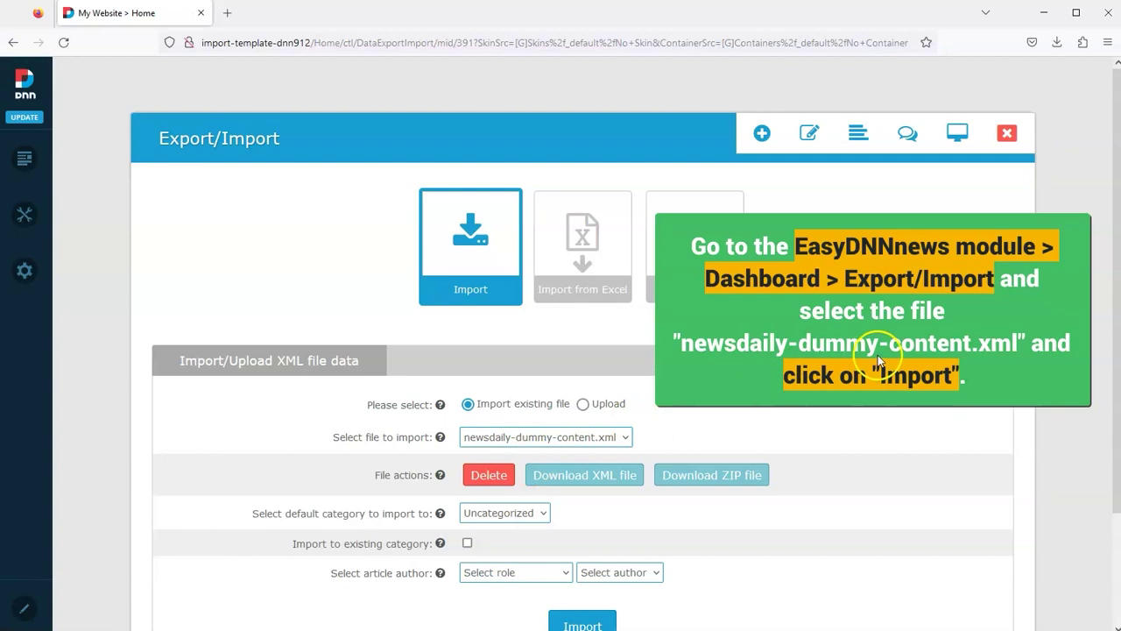
scroll(878, 355, down, 2)
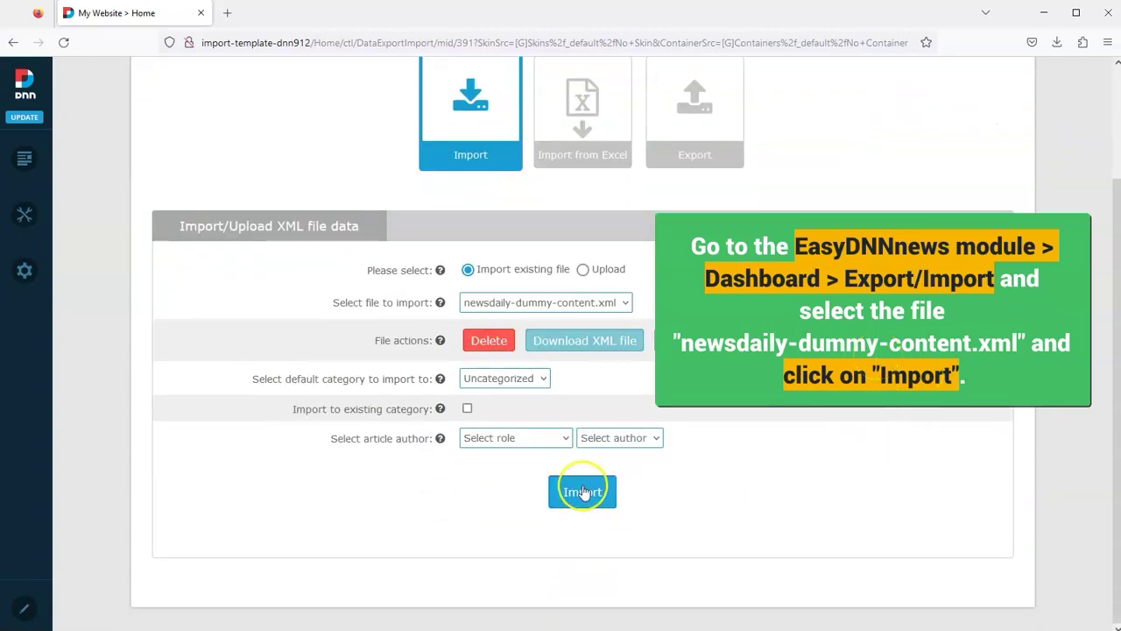
click(583, 492)
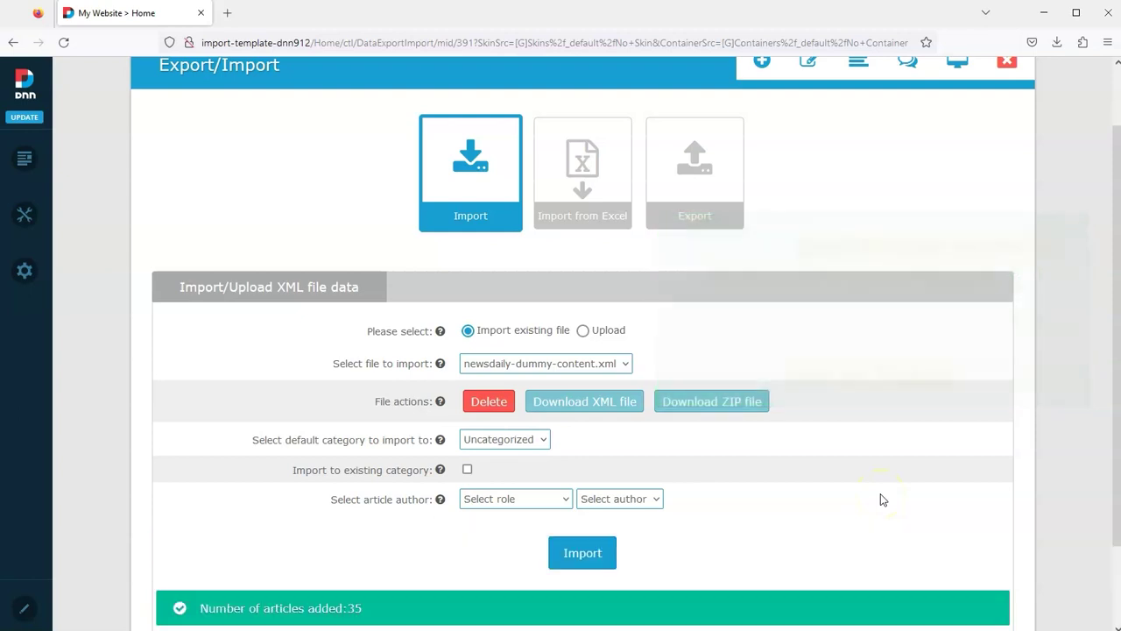
scroll(883, 499, down, 2)
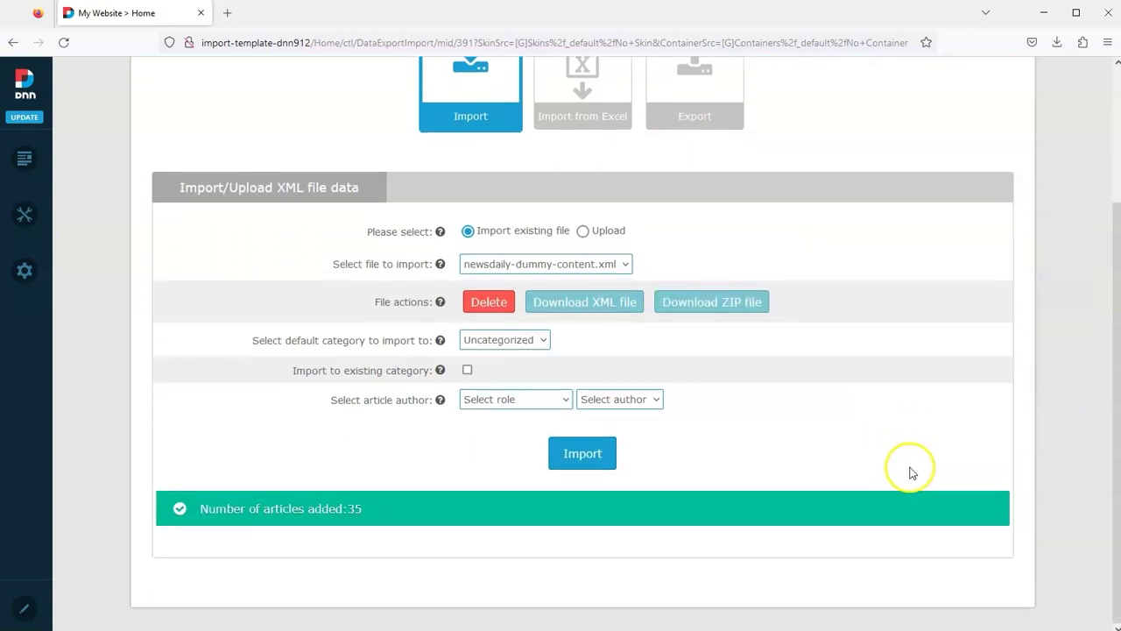
scroll(911, 468, up, 3)
- Return to the home page and scroll through its Editor's pick, Recommended, Exclusive content and Food & travel sections
click(1007, 132)
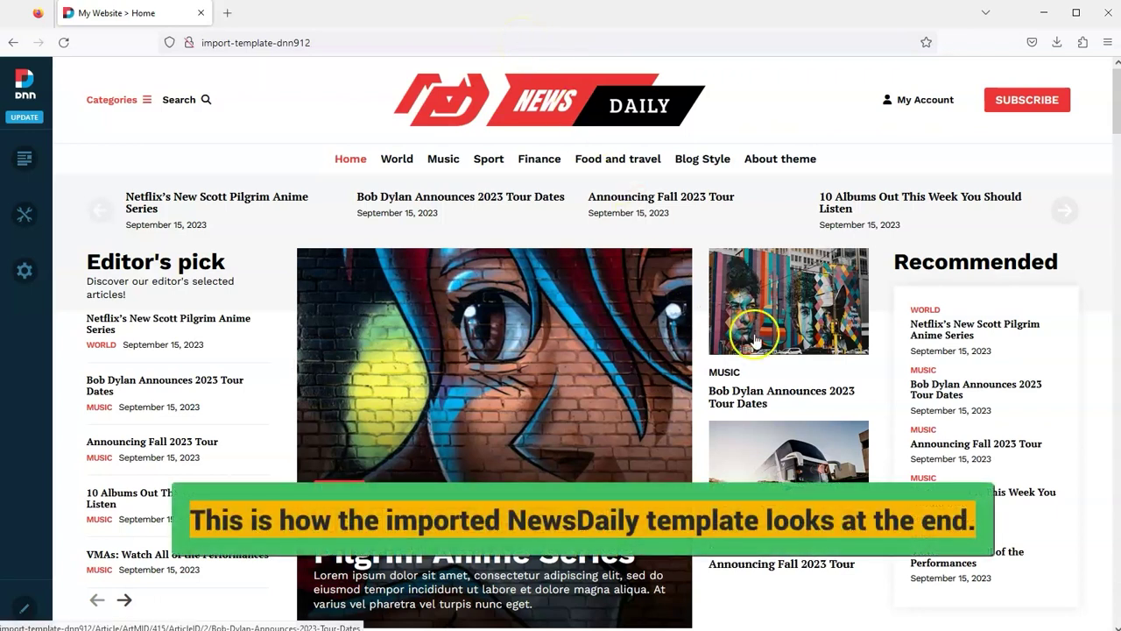
scroll(755, 340, down, 4)
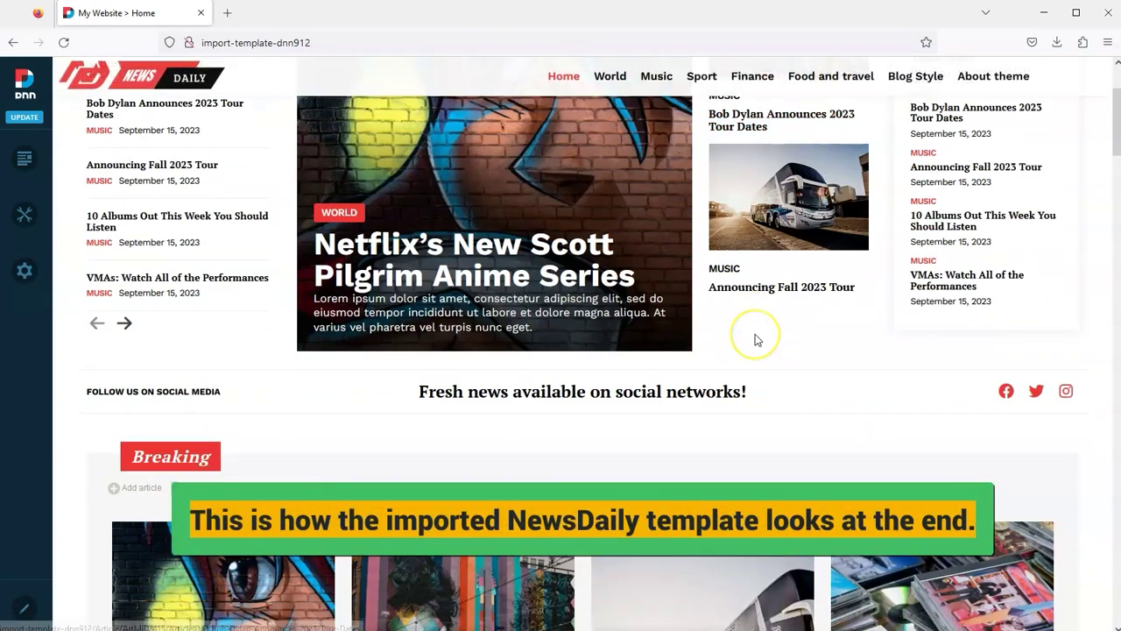
scroll(758, 340, down, 5)
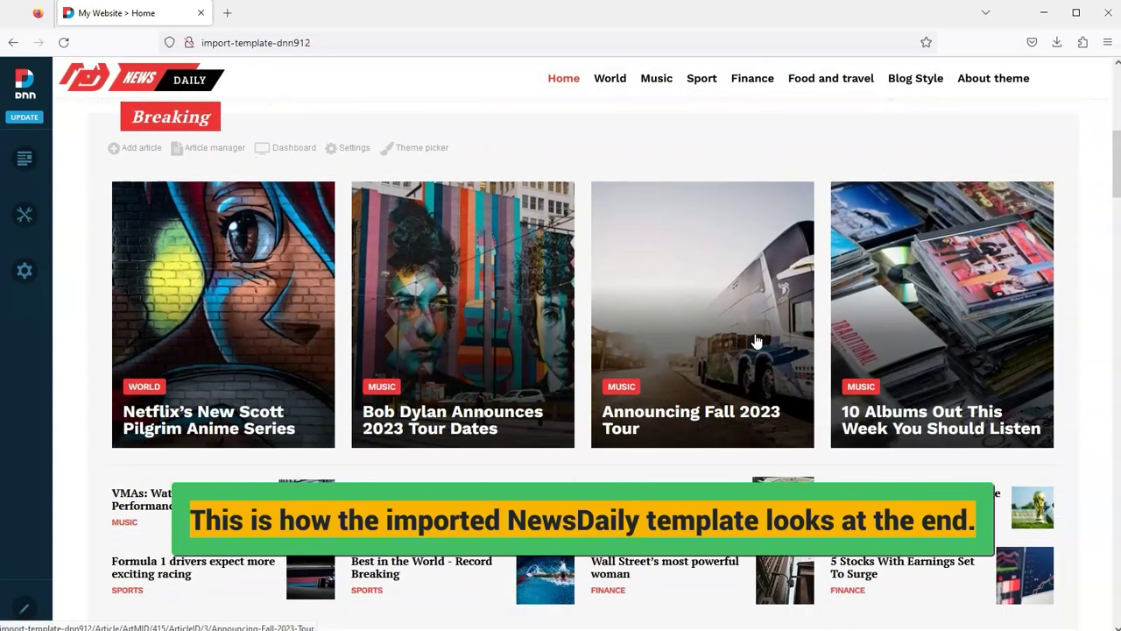
scroll(757, 340, down, 7)
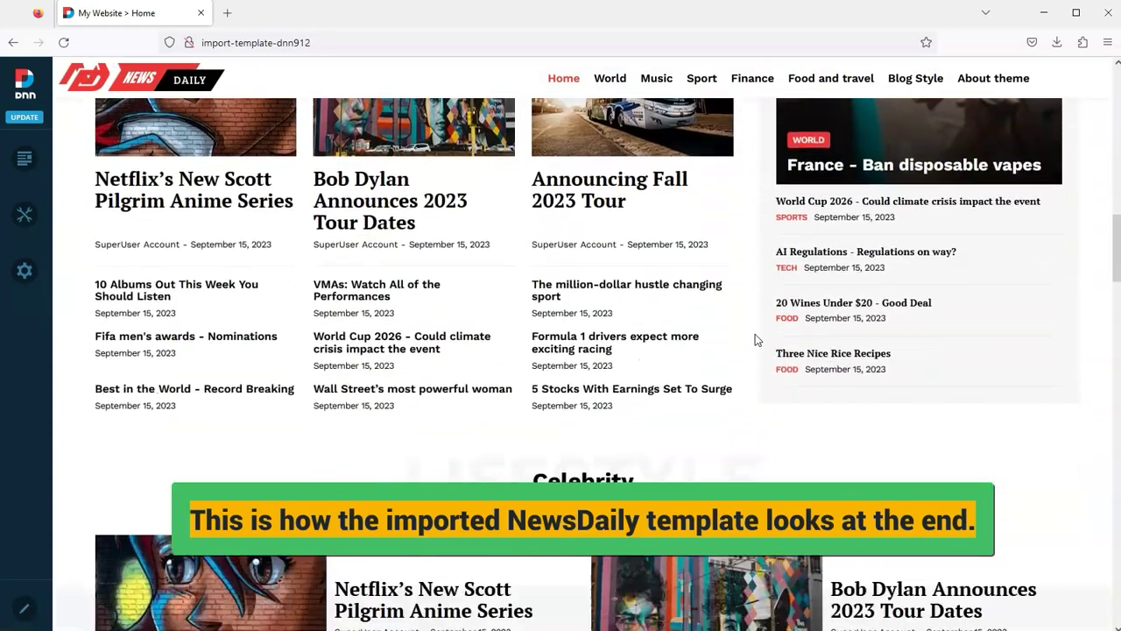
scroll(758, 340, down, 9)
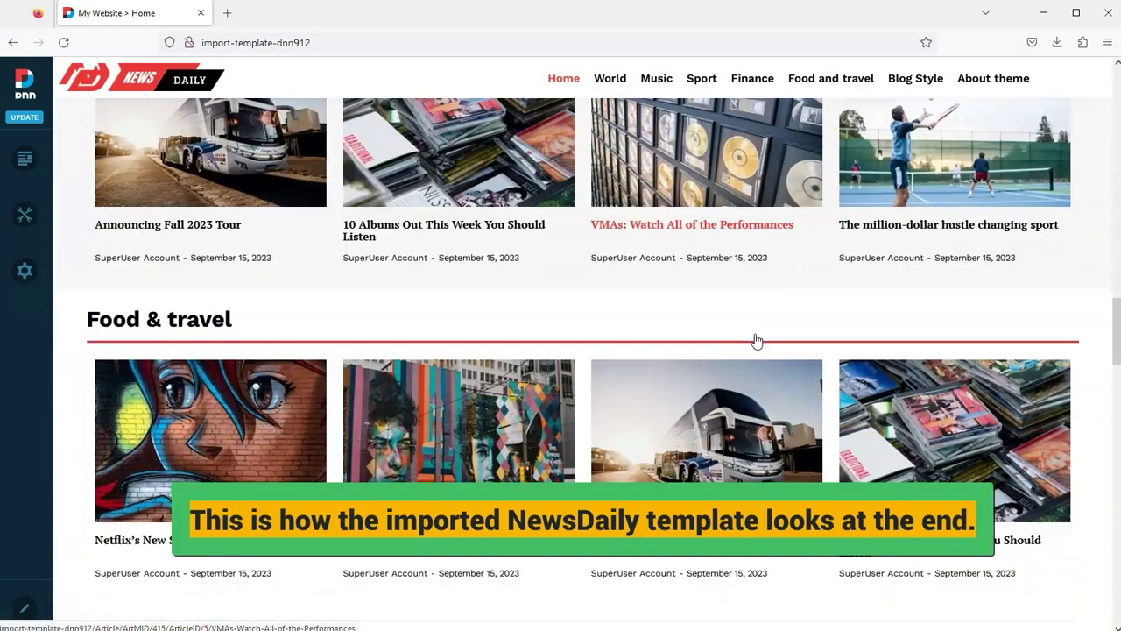
scroll(756, 340, down, 8)
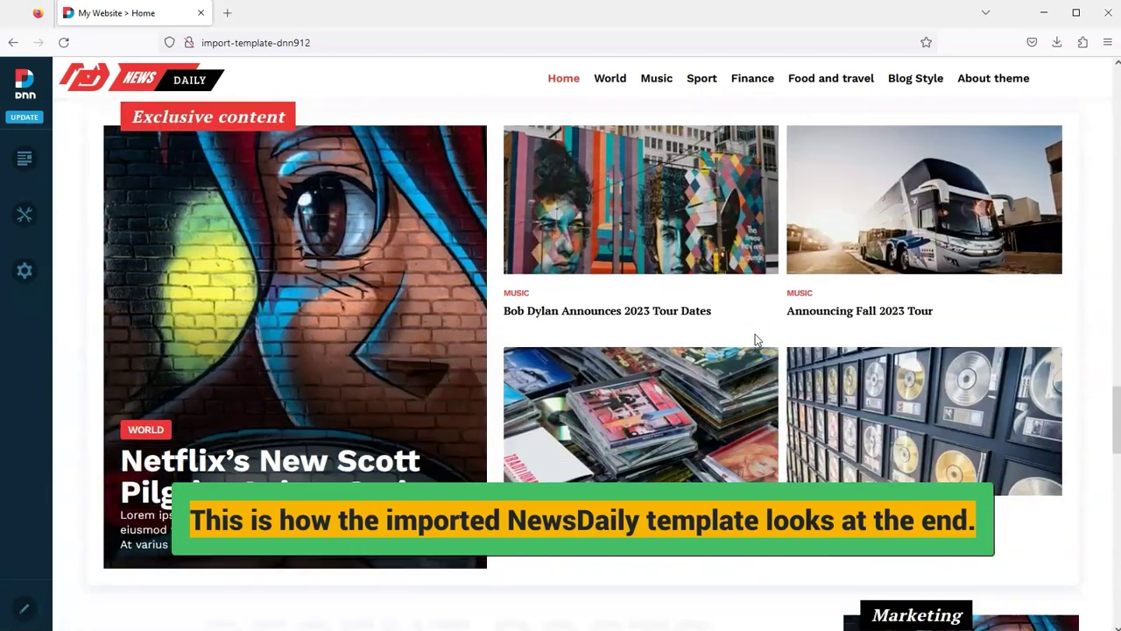
scroll(757, 340, down, 8)
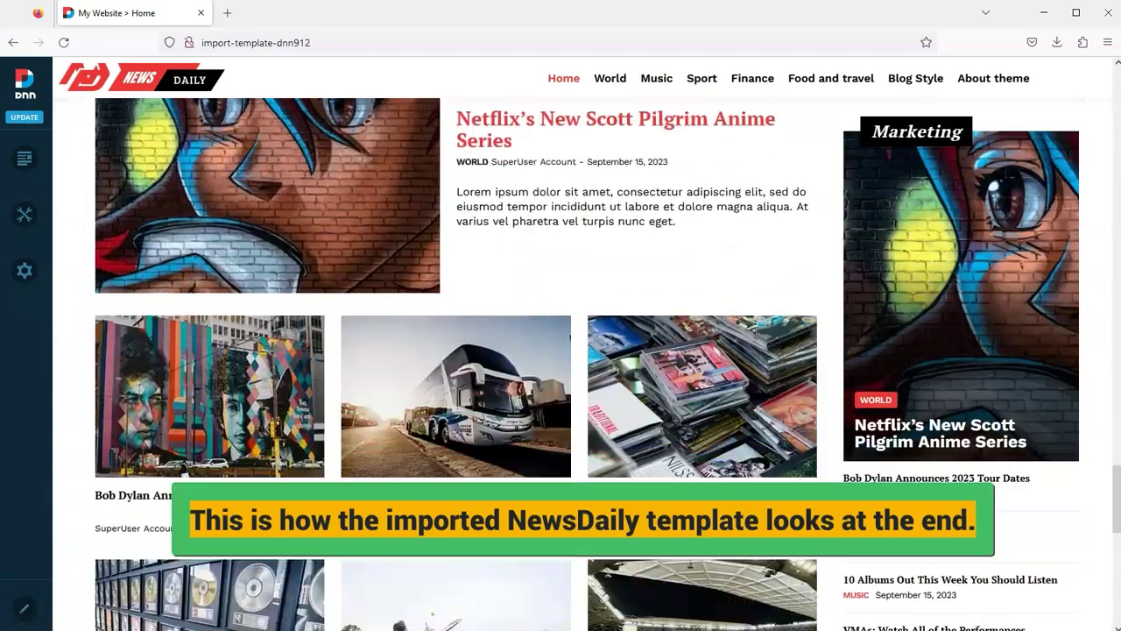
scroll(758, 340, down, 5)
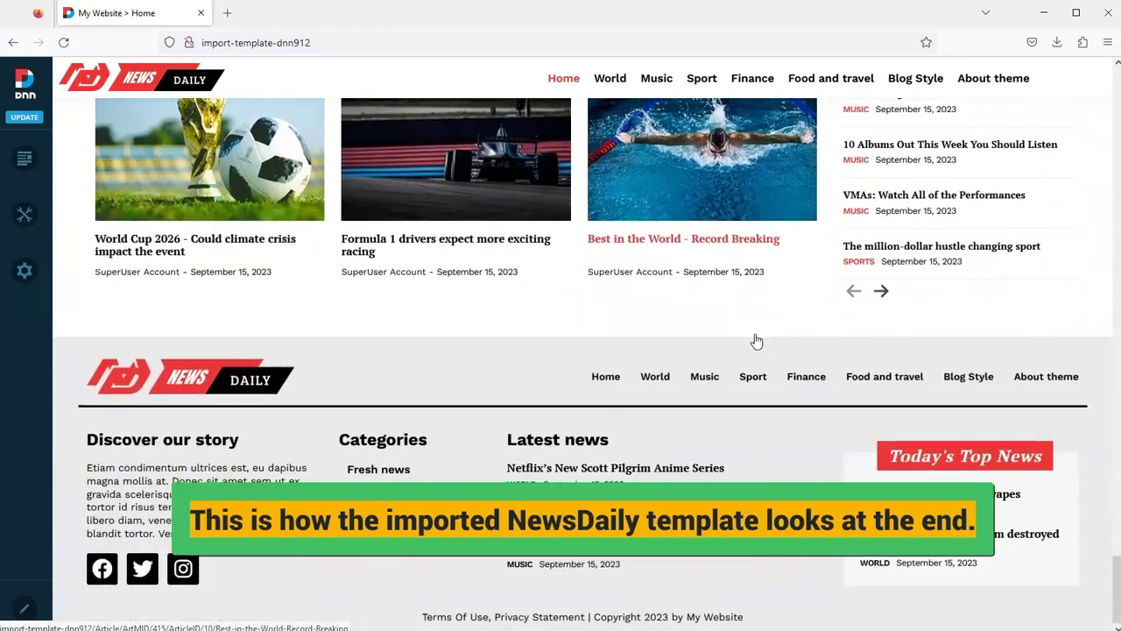
- Scroll back to the top and log out of the site from the Persona Bar
drag(1116, 587, 1114, 79)
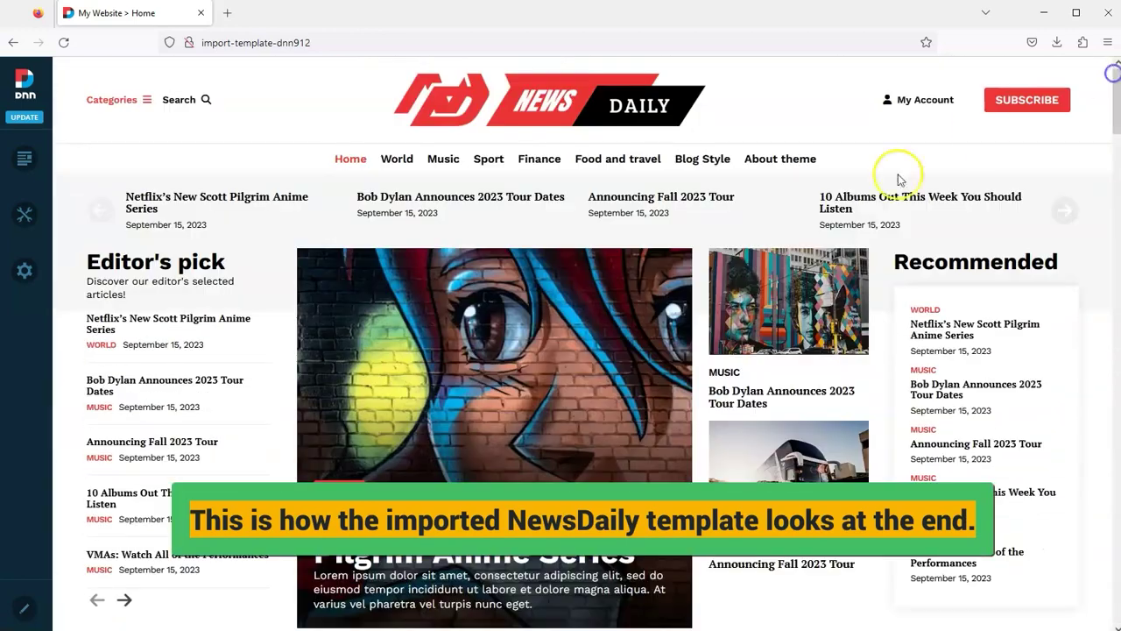
mouse_move(29, 92)
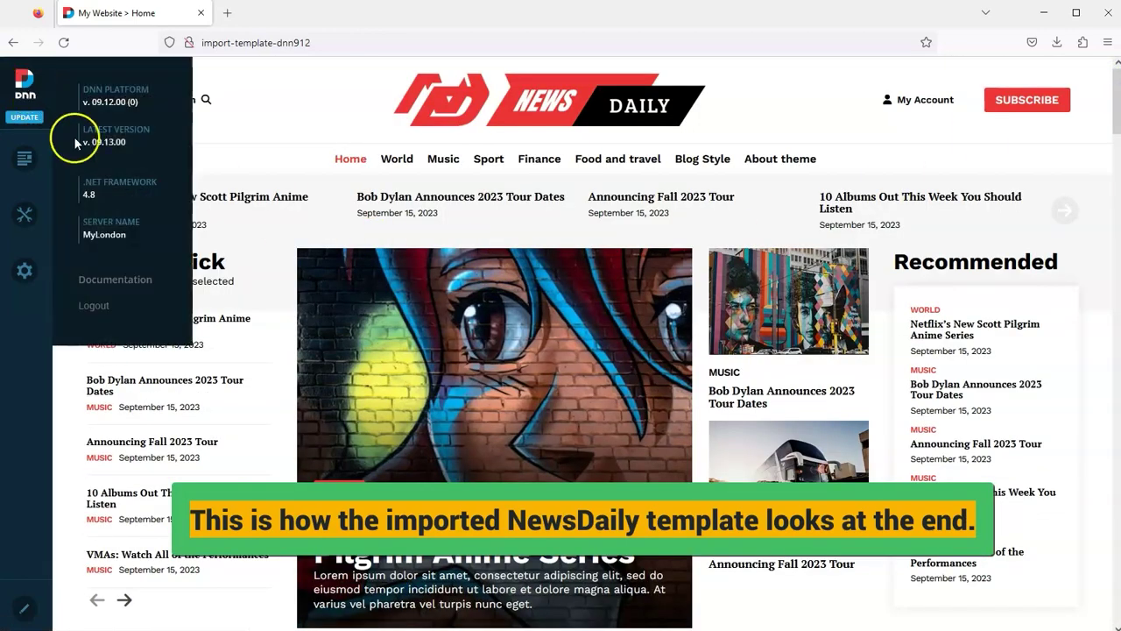
click(94, 311)
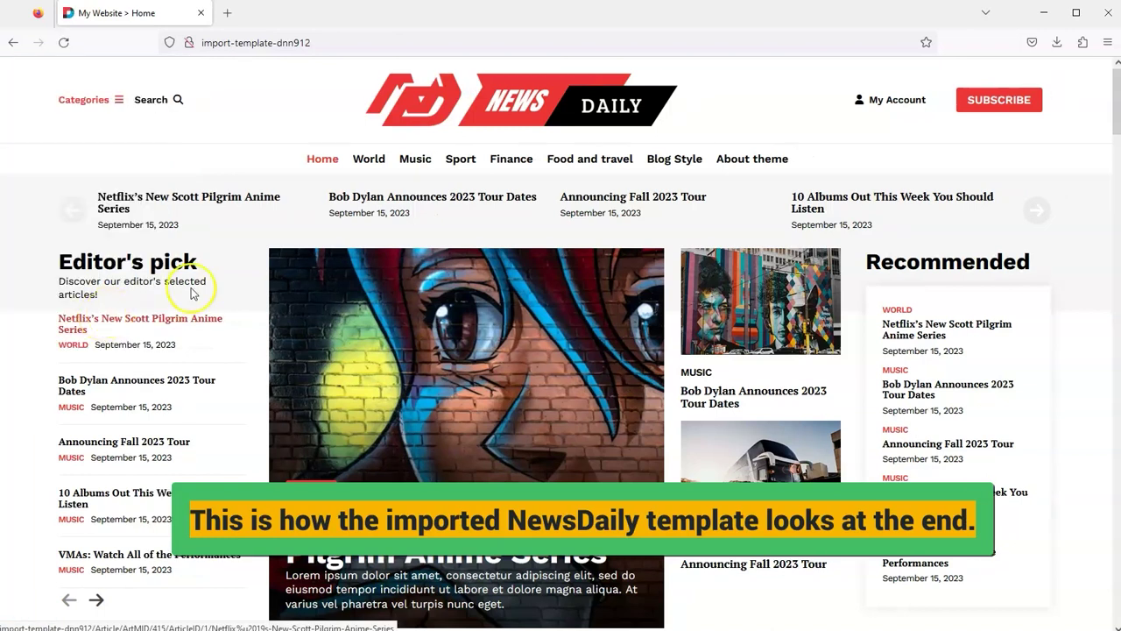
- Open the World category page and scroll through its imported articles
click(369, 160)
scroll(943, 351, down, 10)
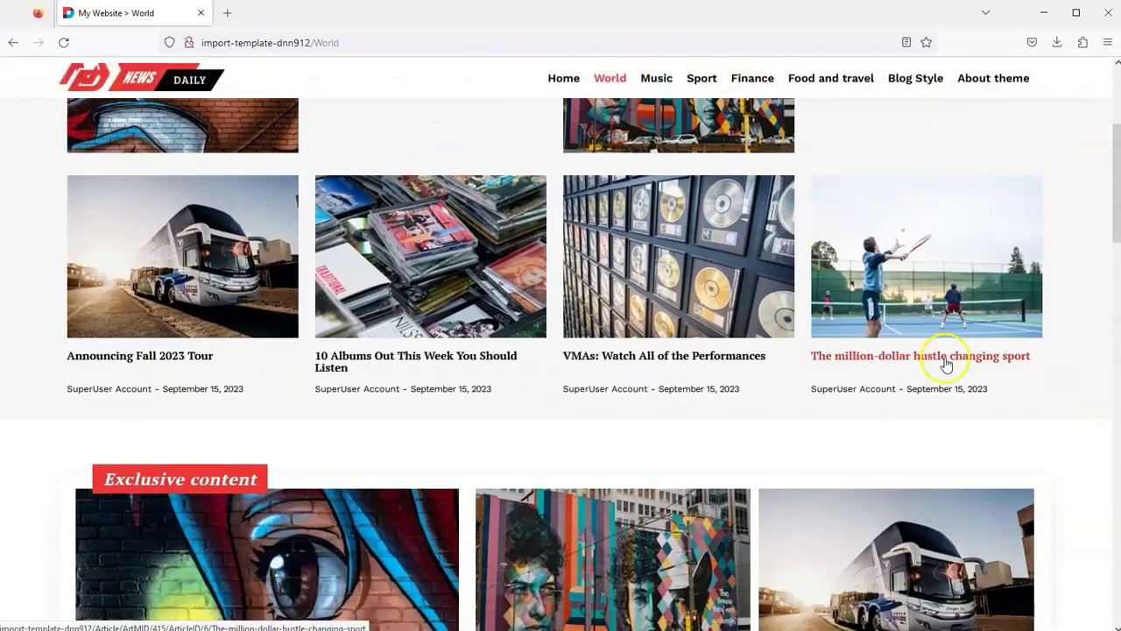
scroll(945, 365, down, 10)
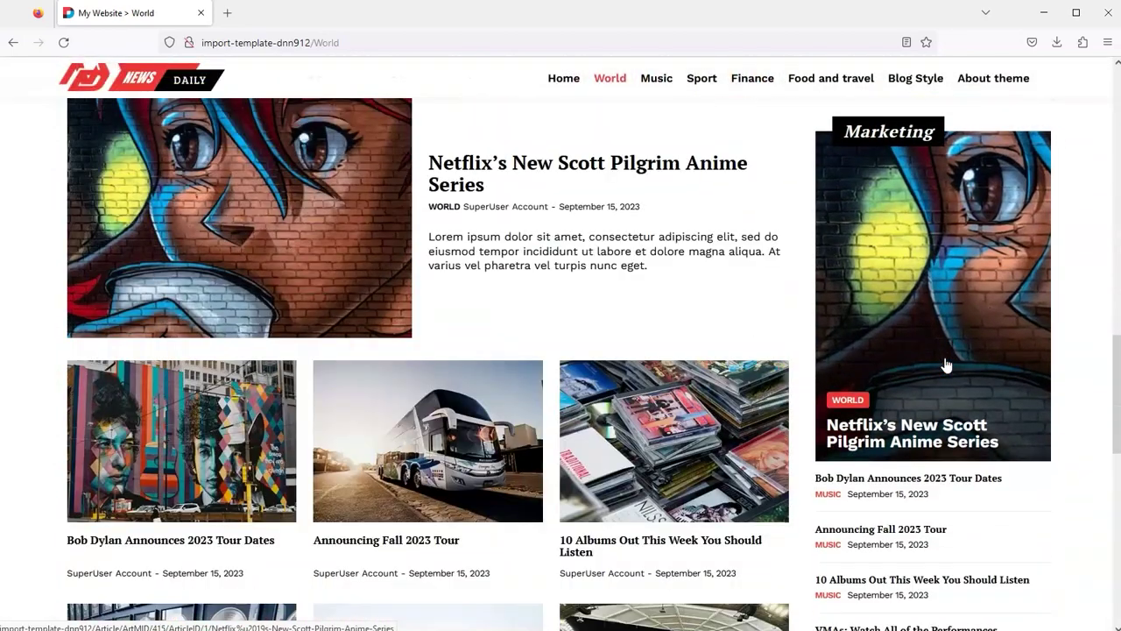
scroll(945, 364, down, 3)
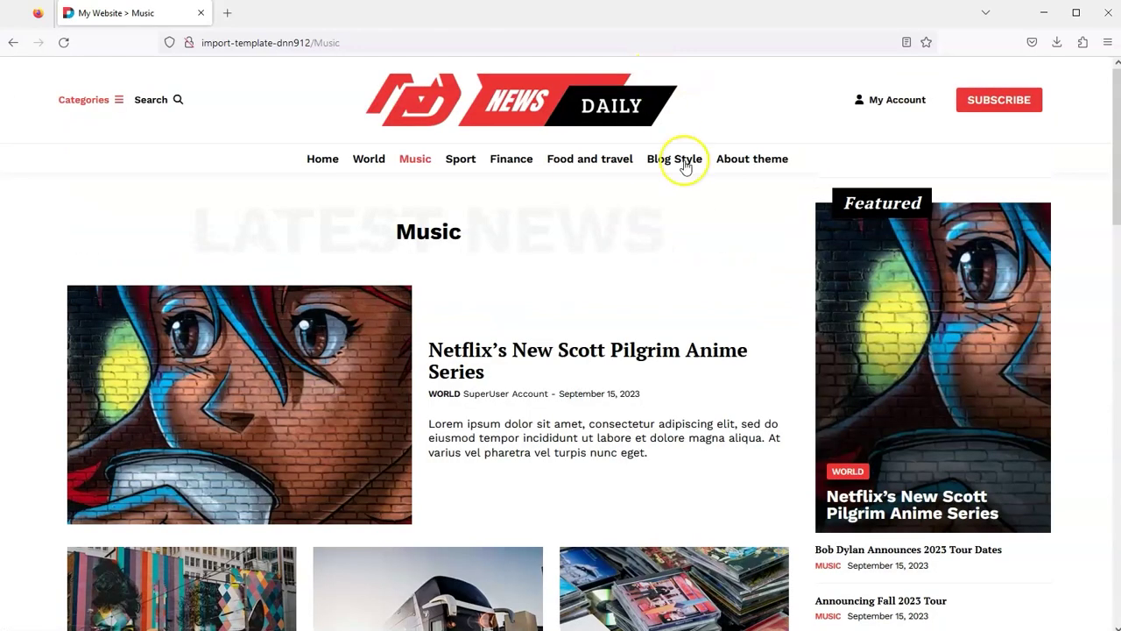
scroll(727, 314, down, 11)
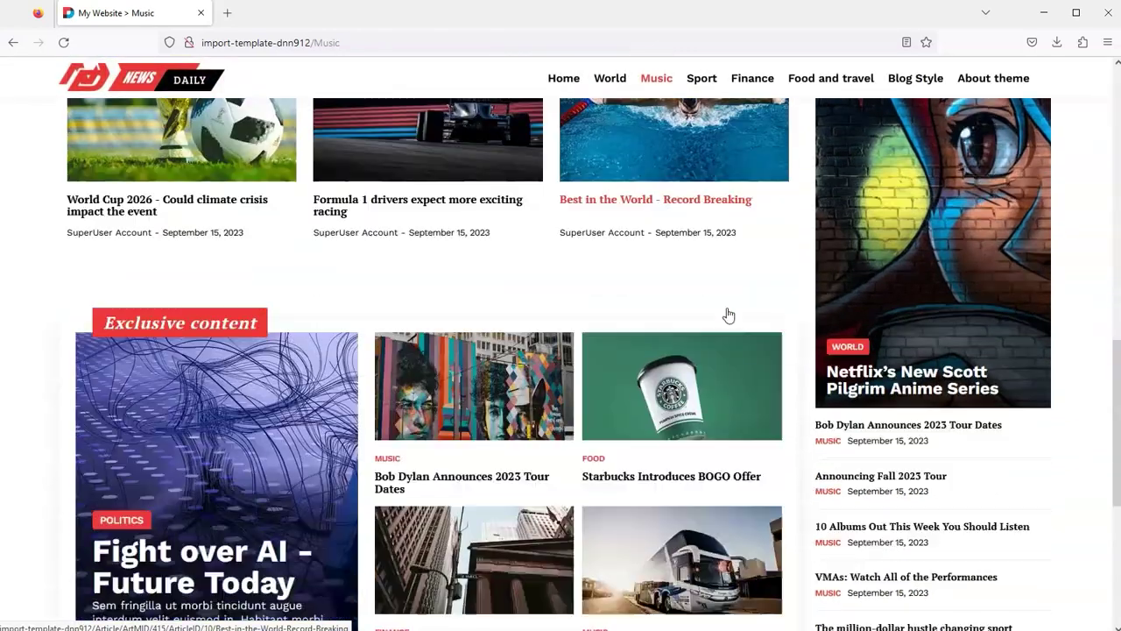
scroll(728, 314, down, 4)
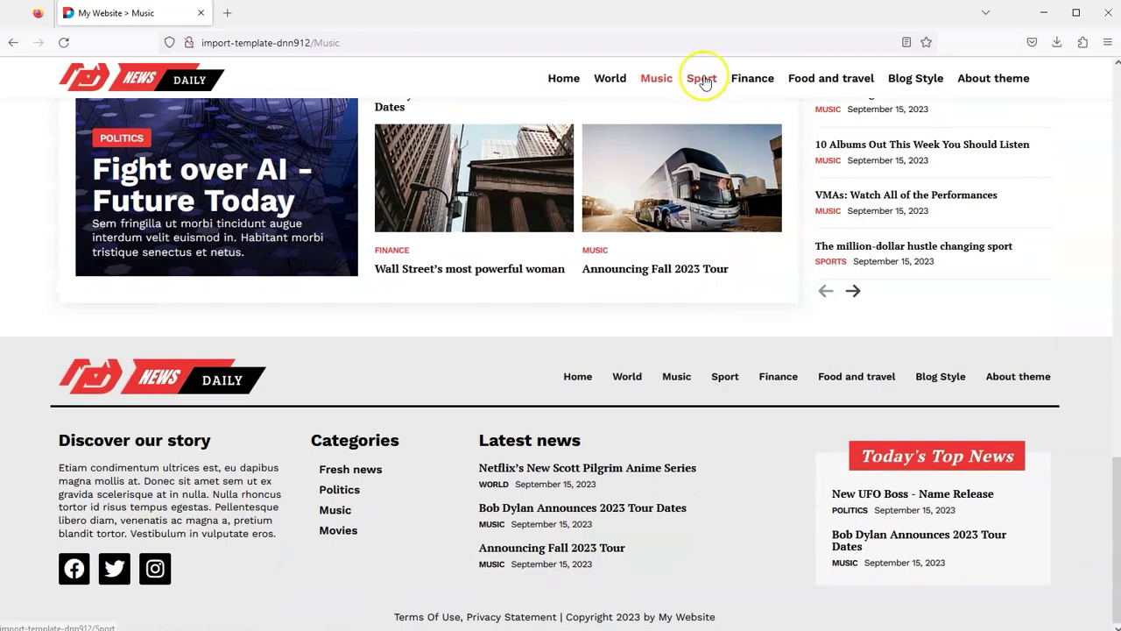
scroll(846, 340, down, 5)
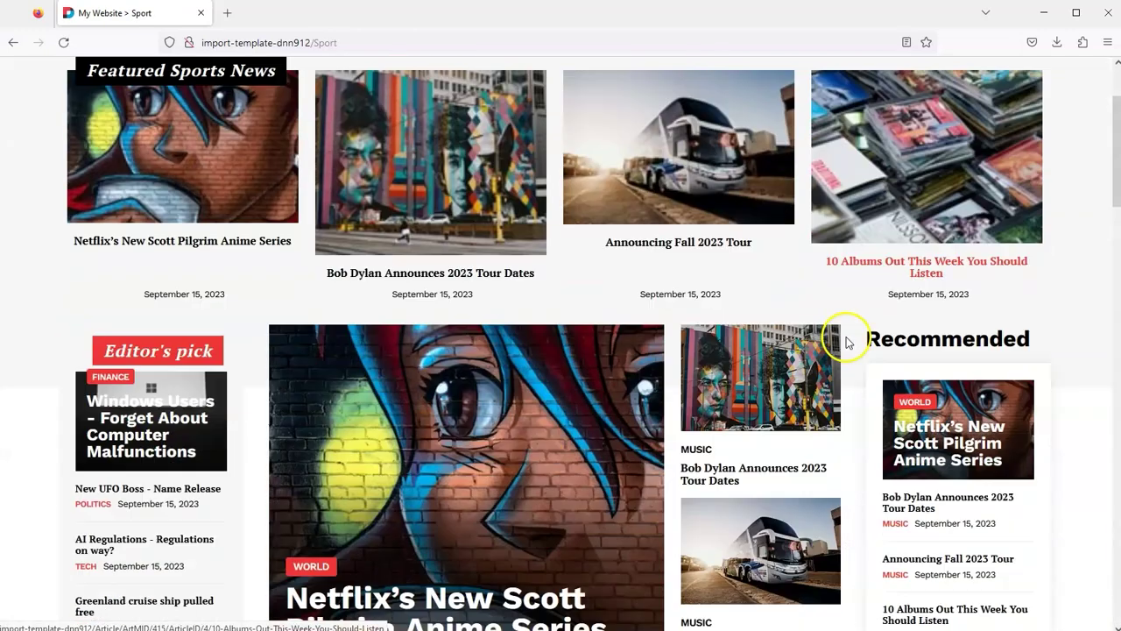
scroll(846, 342, down, 9)
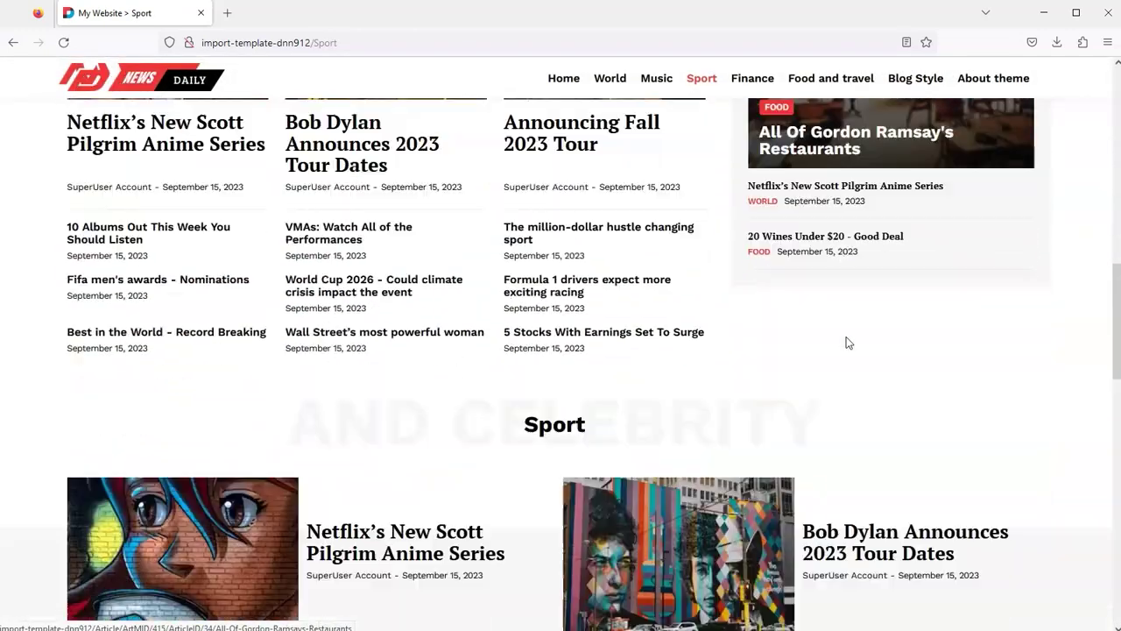
scroll(847, 342, down, 4)
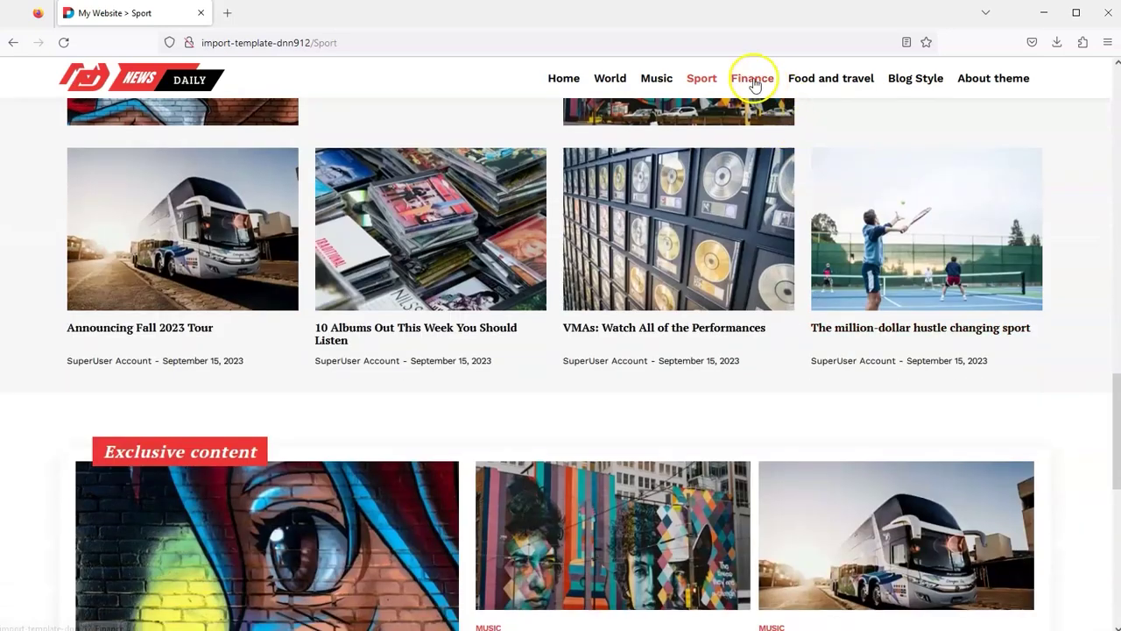
scroll(763, 296, down, 13)
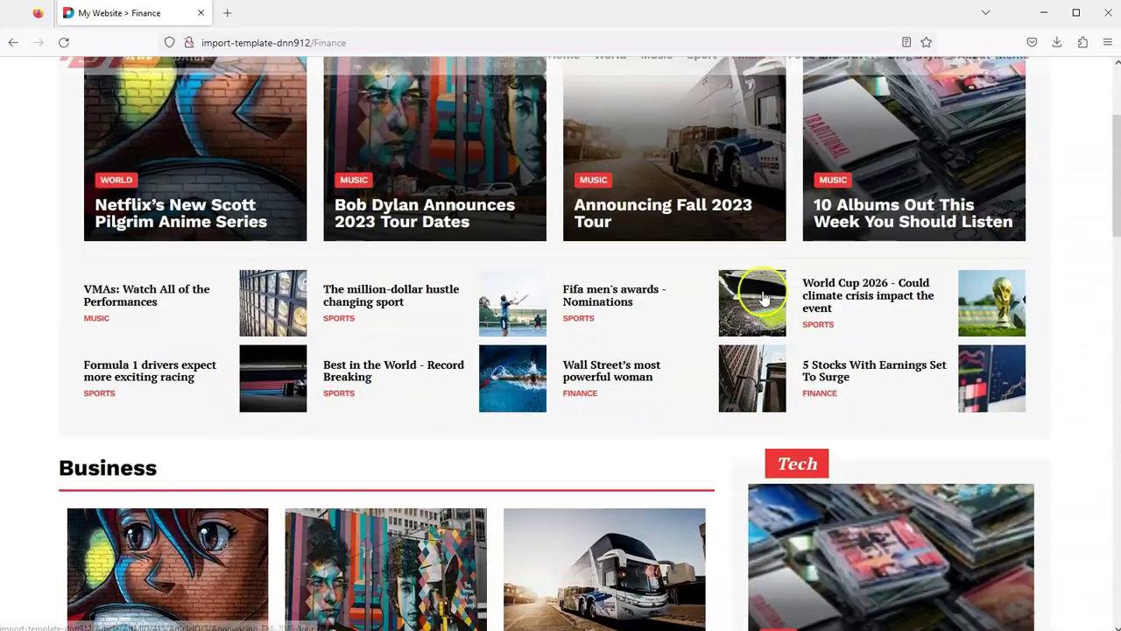
scroll(763, 299, down, 10)
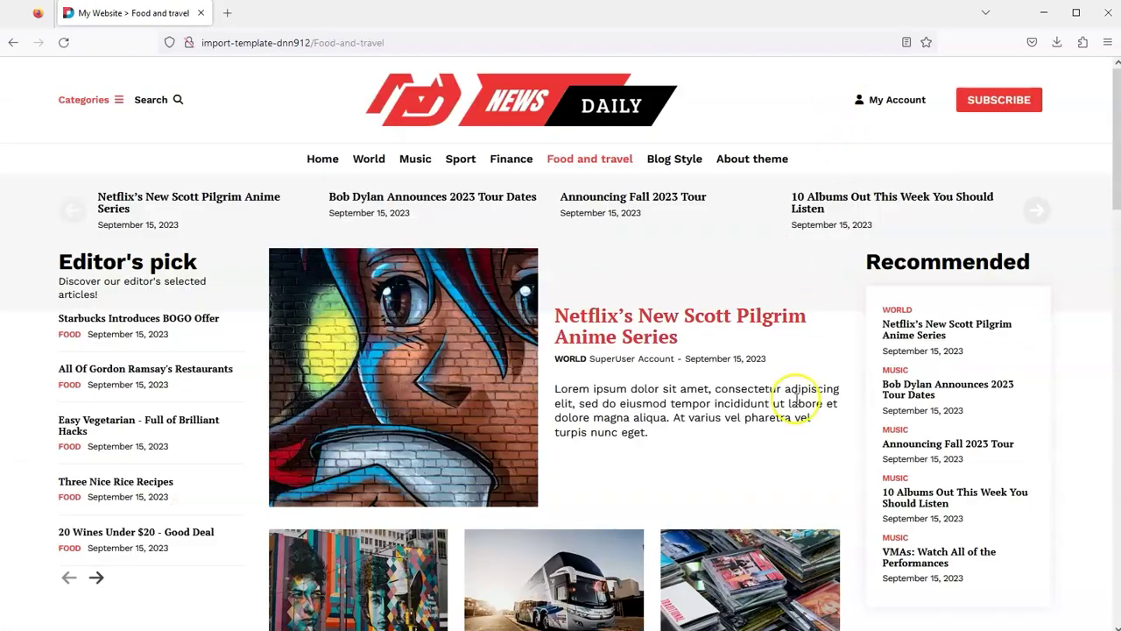
- Scroll through the Food and travel page's articles
scroll(797, 400, down, 3)
scroll(796, 403, down, 8)
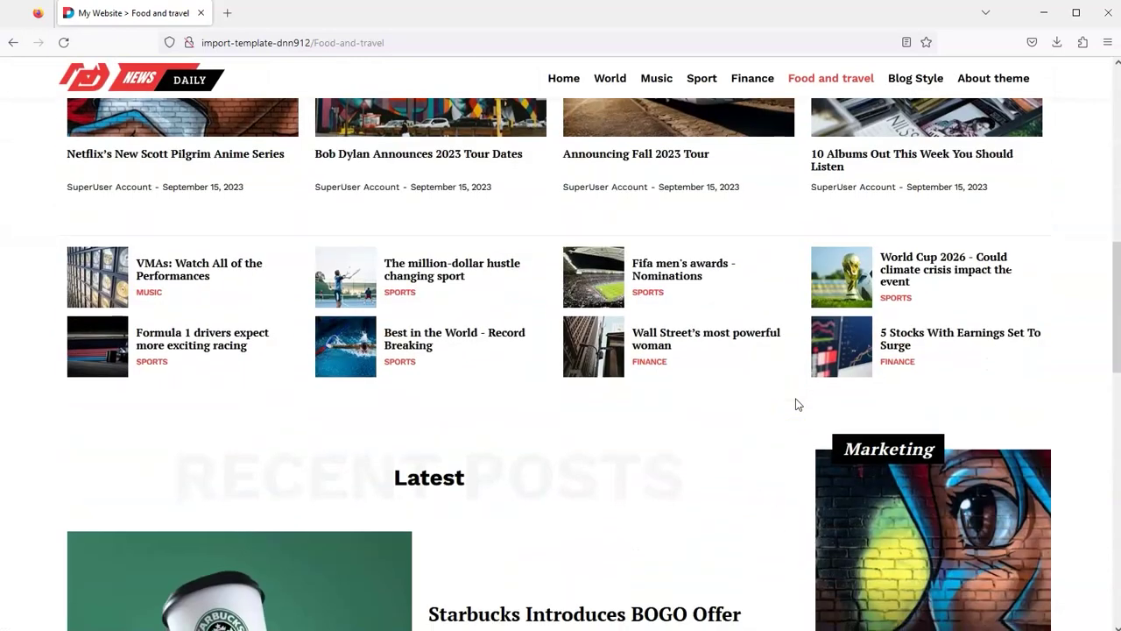
scroll(796, 401, down, 10)
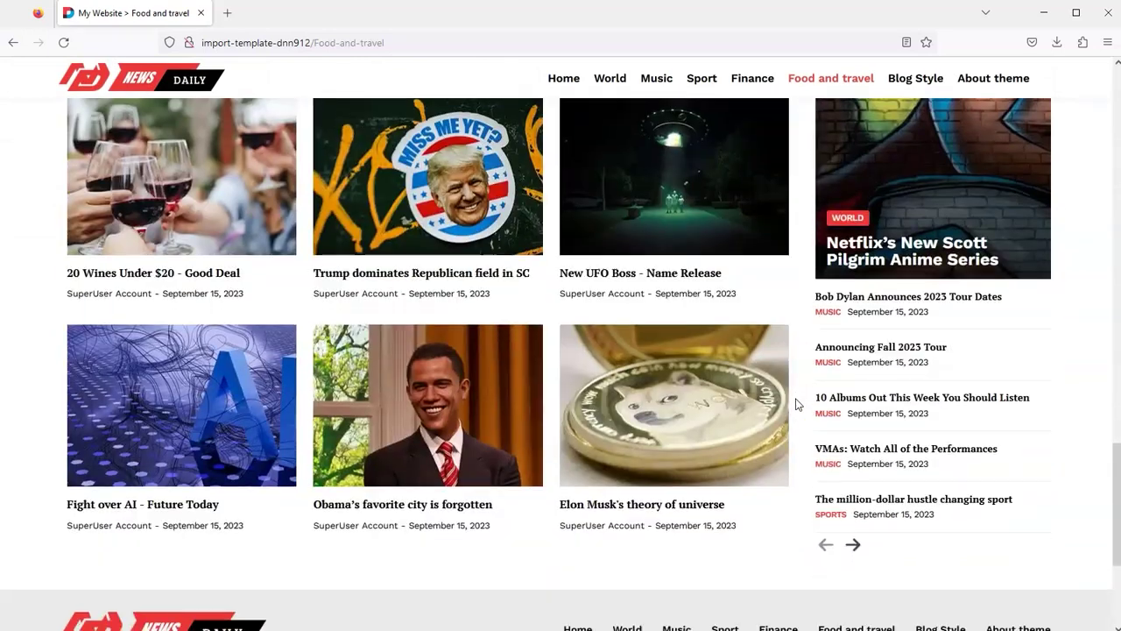
- Browse the Blog Style article listing, then return to the home page
click(876, 204)
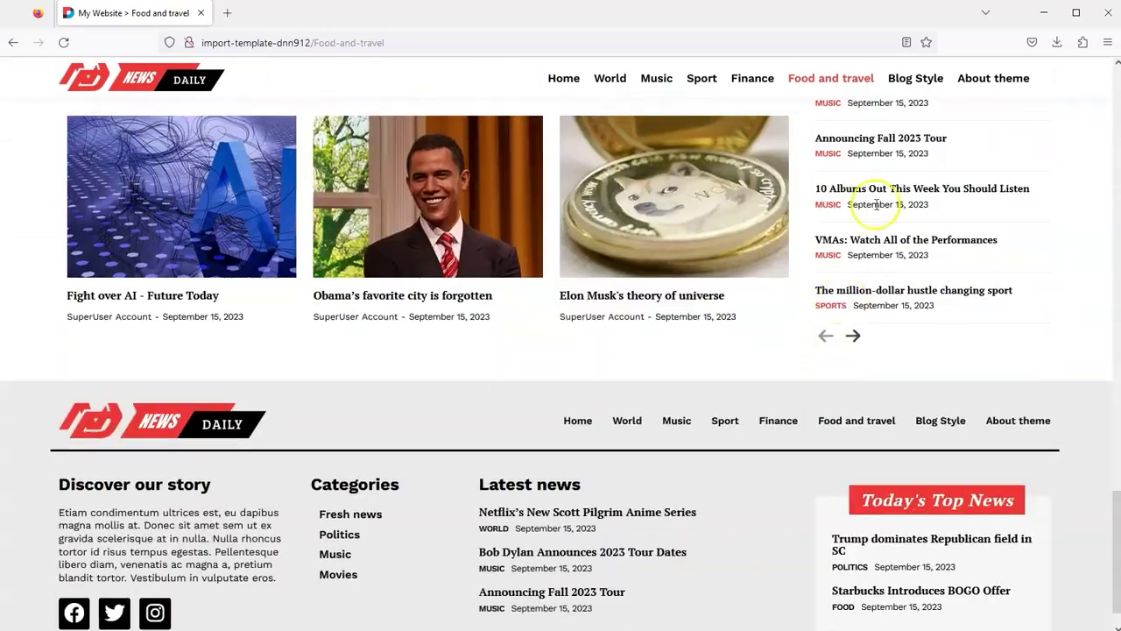
click(914, 83)
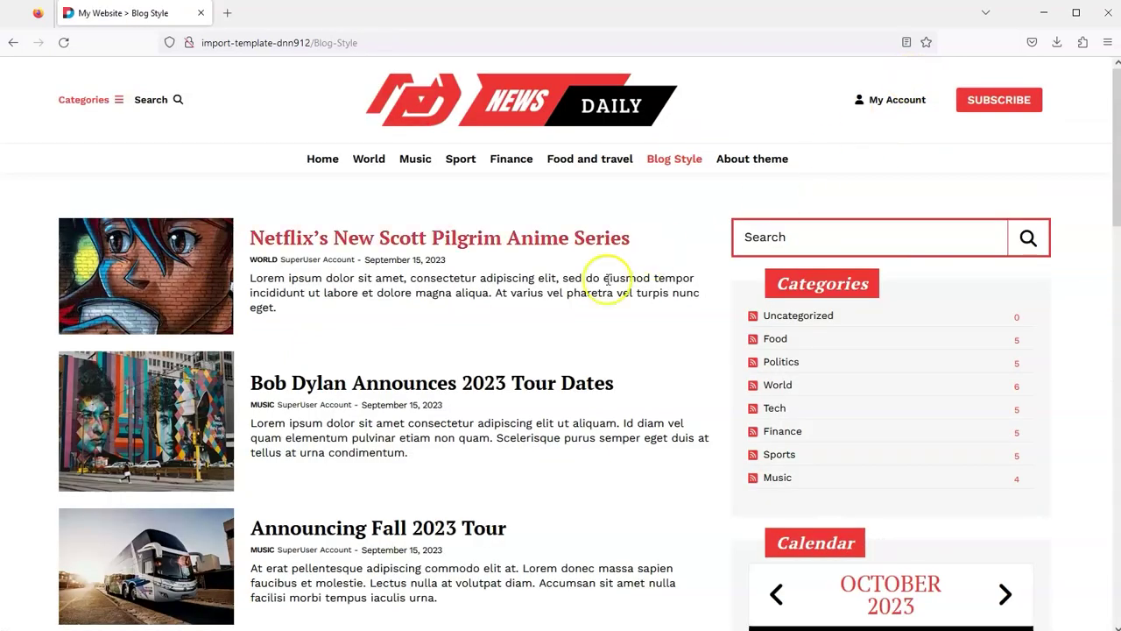
scroll(676, 286, down, 5)
scroll(656, 318, down, 6)
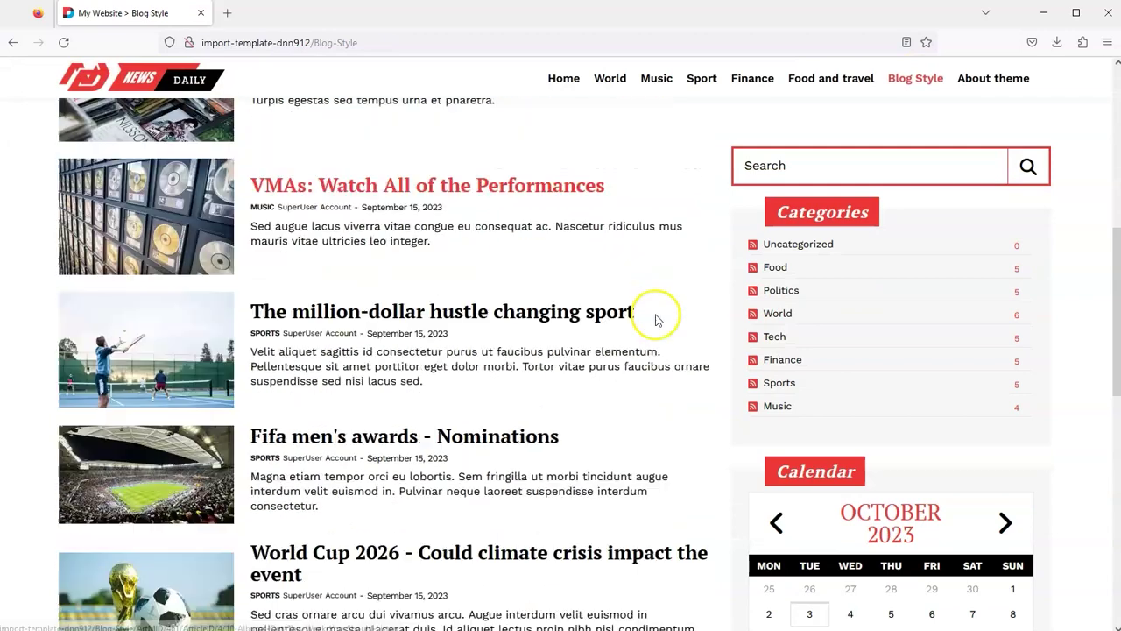
scroll(658, 320, down, 5)
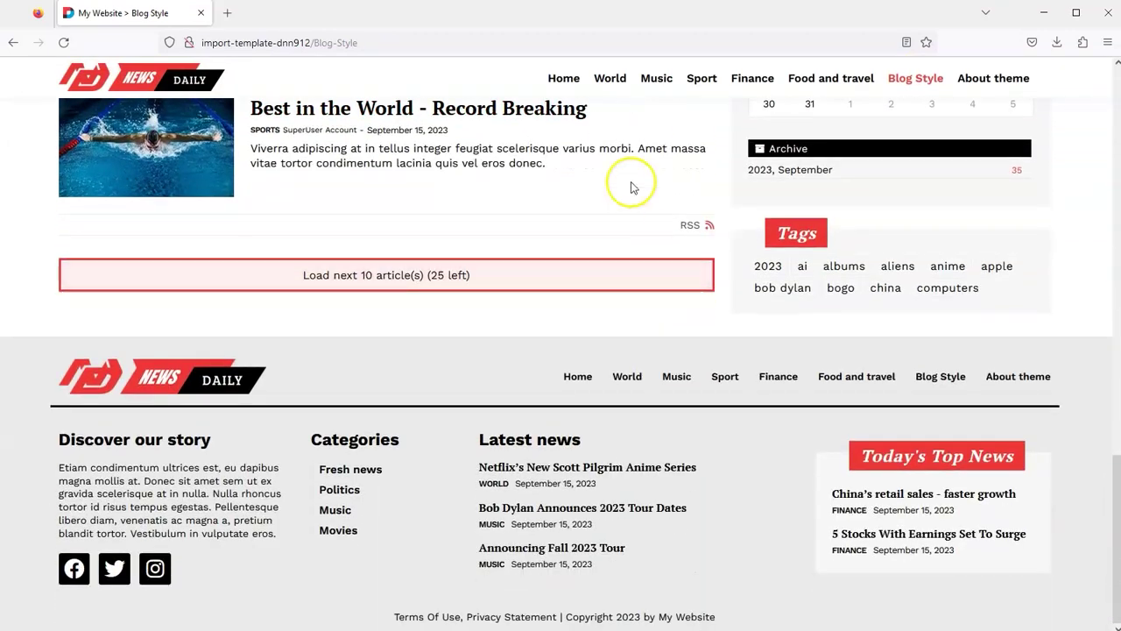
click(565, 88)
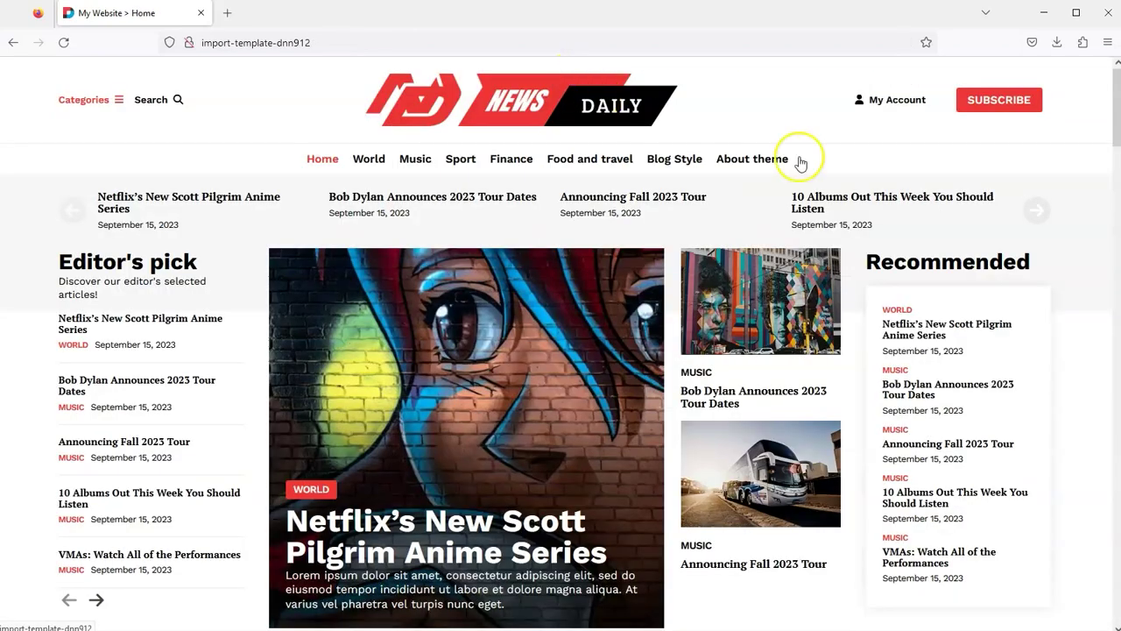